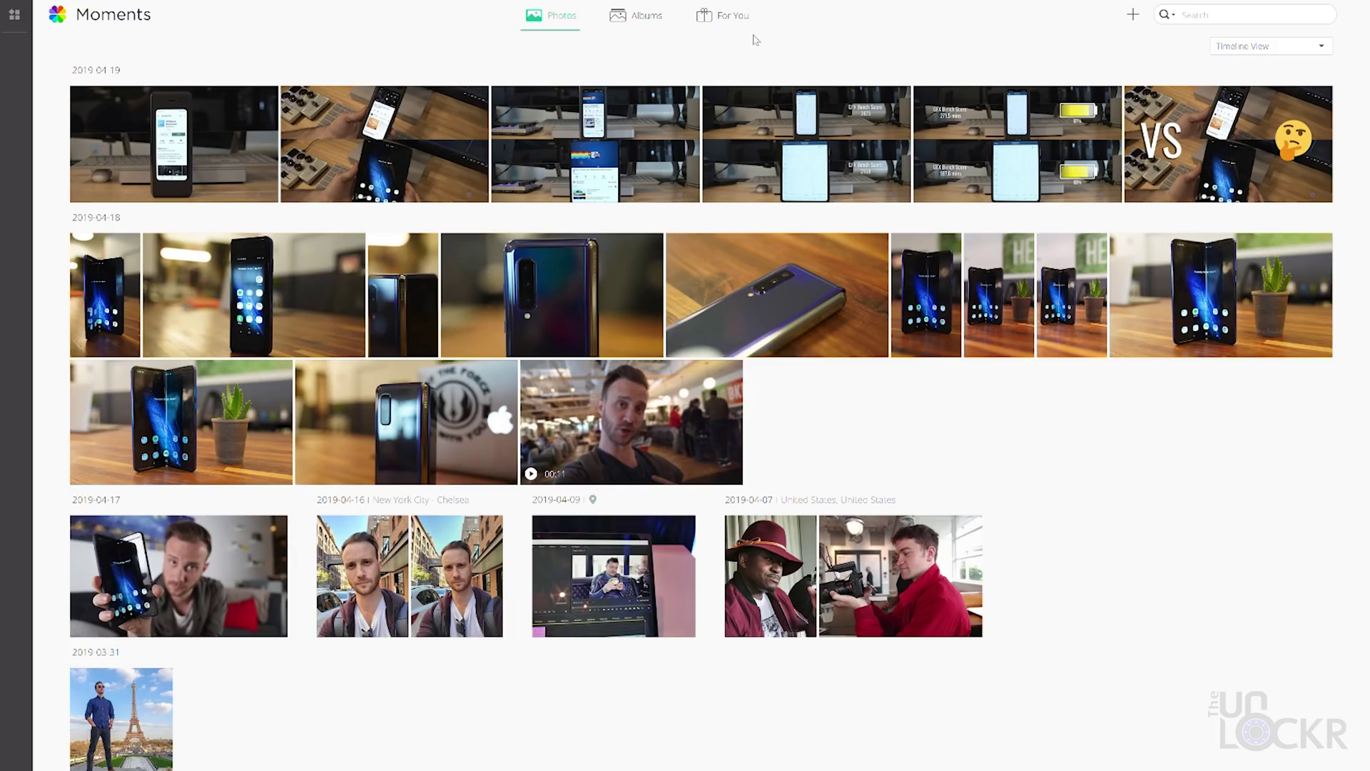
Switch Moments from the dated Photos timeline to the Albums view.
click(650, 20)
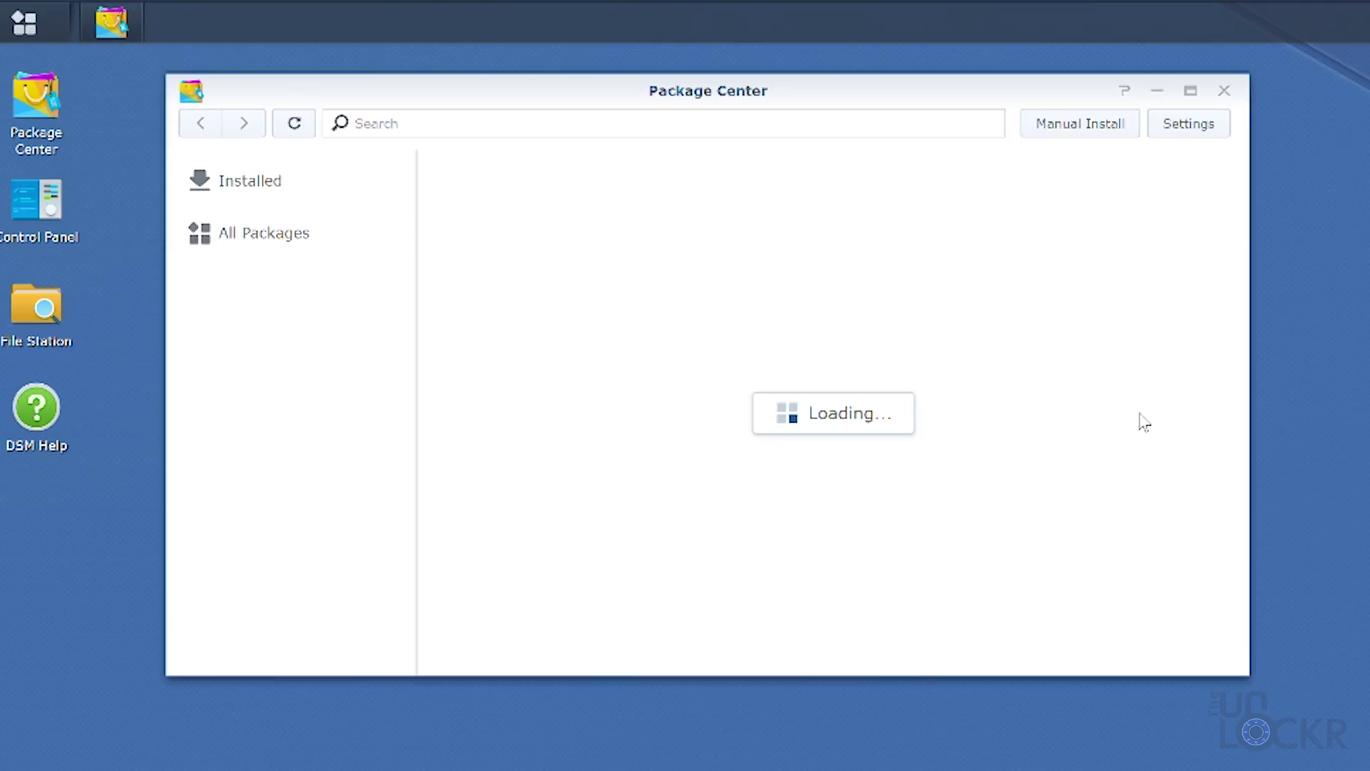
Scroll the full Package Center catalog down past the Drive package toward exFAT Access.
scroll(1105, 557, down, 6)
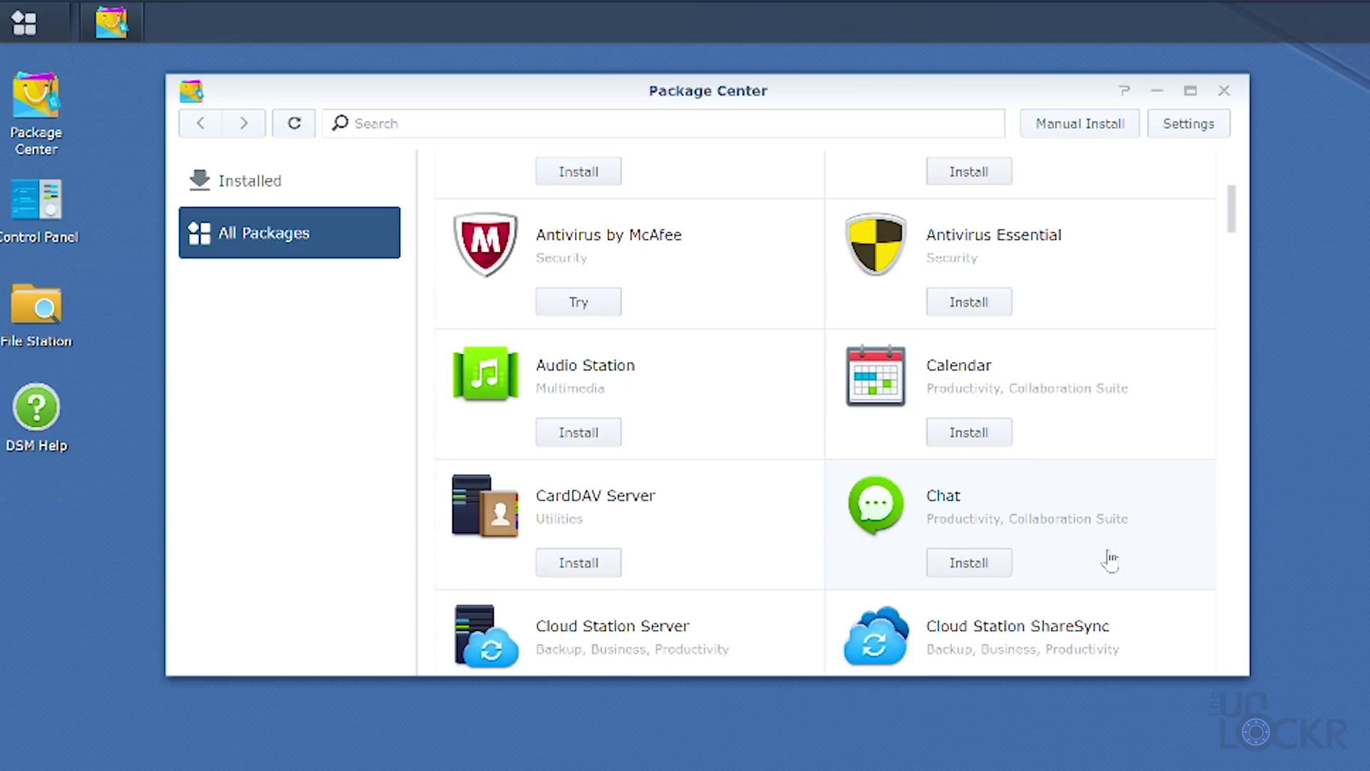
scroll(1110, 561, down, 7)
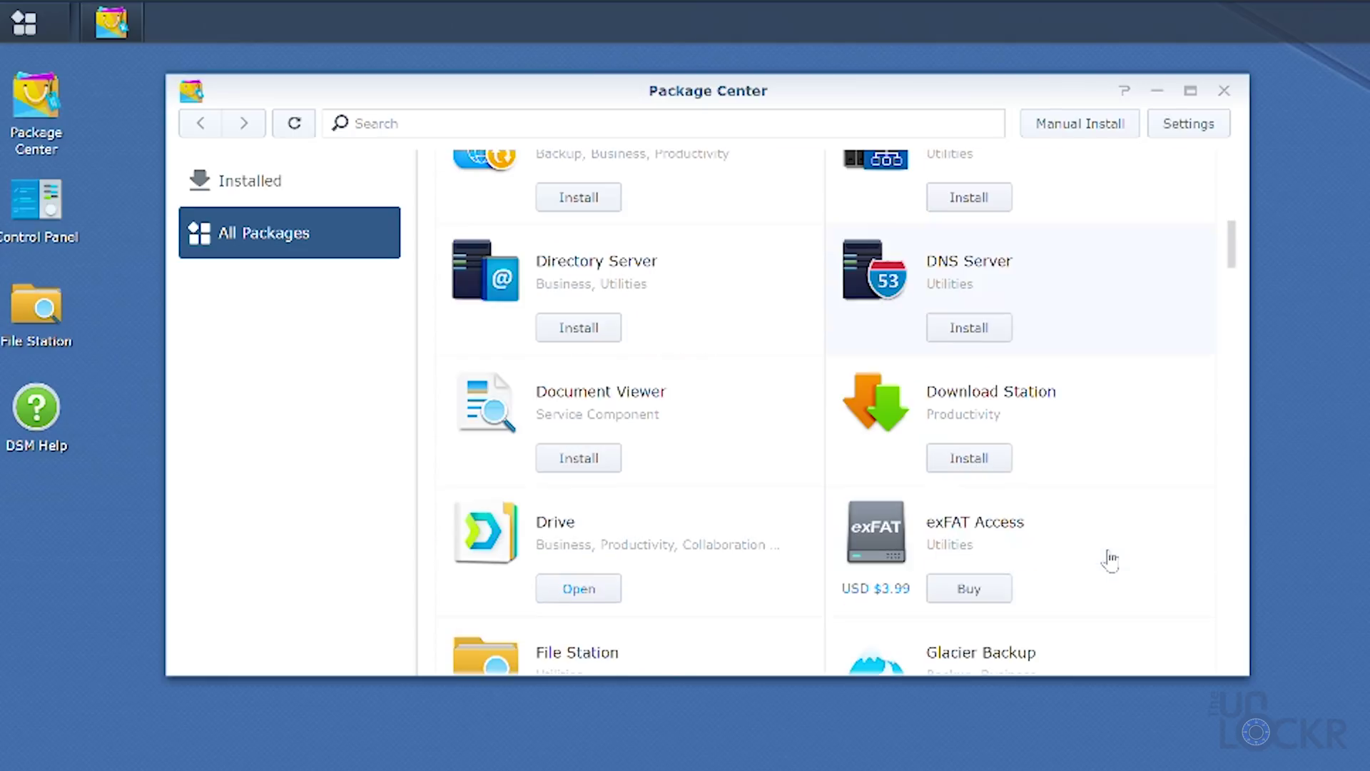
scroll(1110, 561, down, 3)
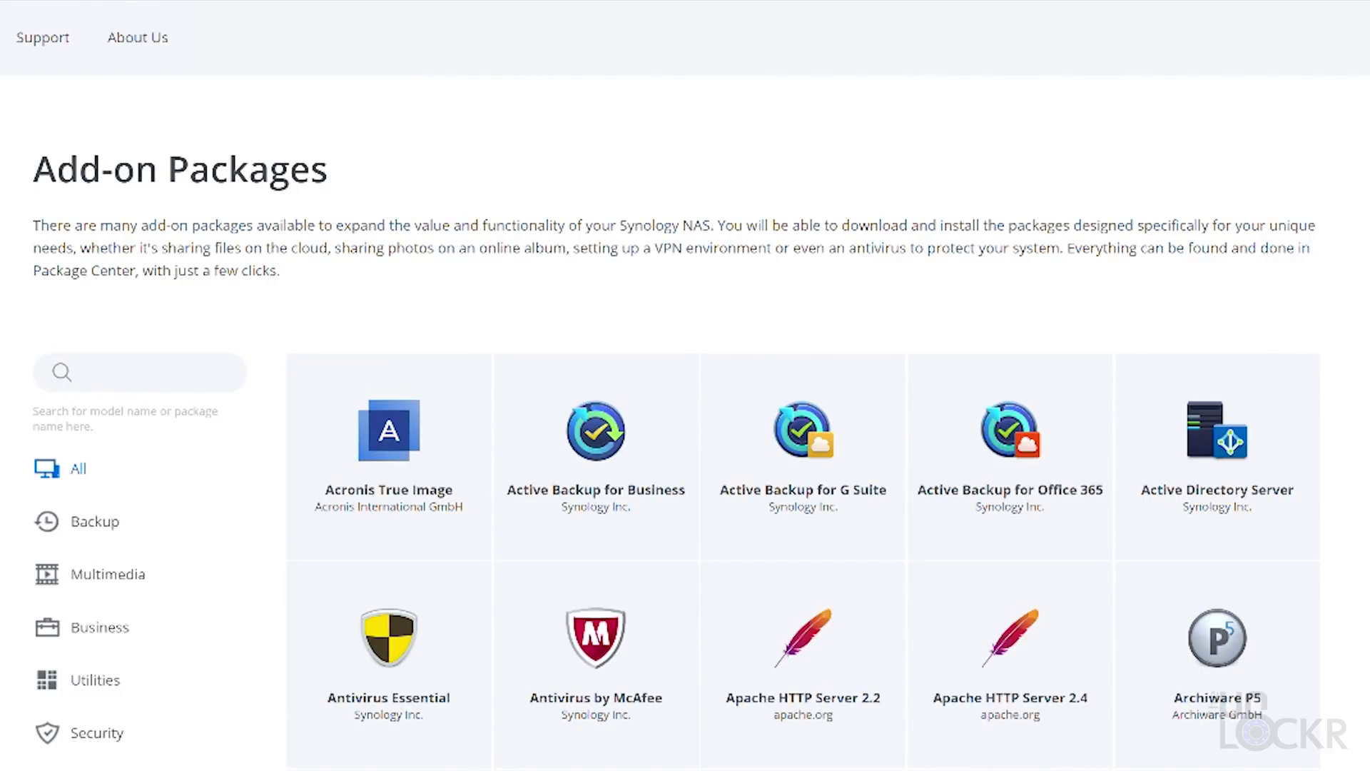
Browse the Add-on Packages list to Cloud Station and Directory Server, then advance the Moments intro.
scroll(685, 385, down, 4)
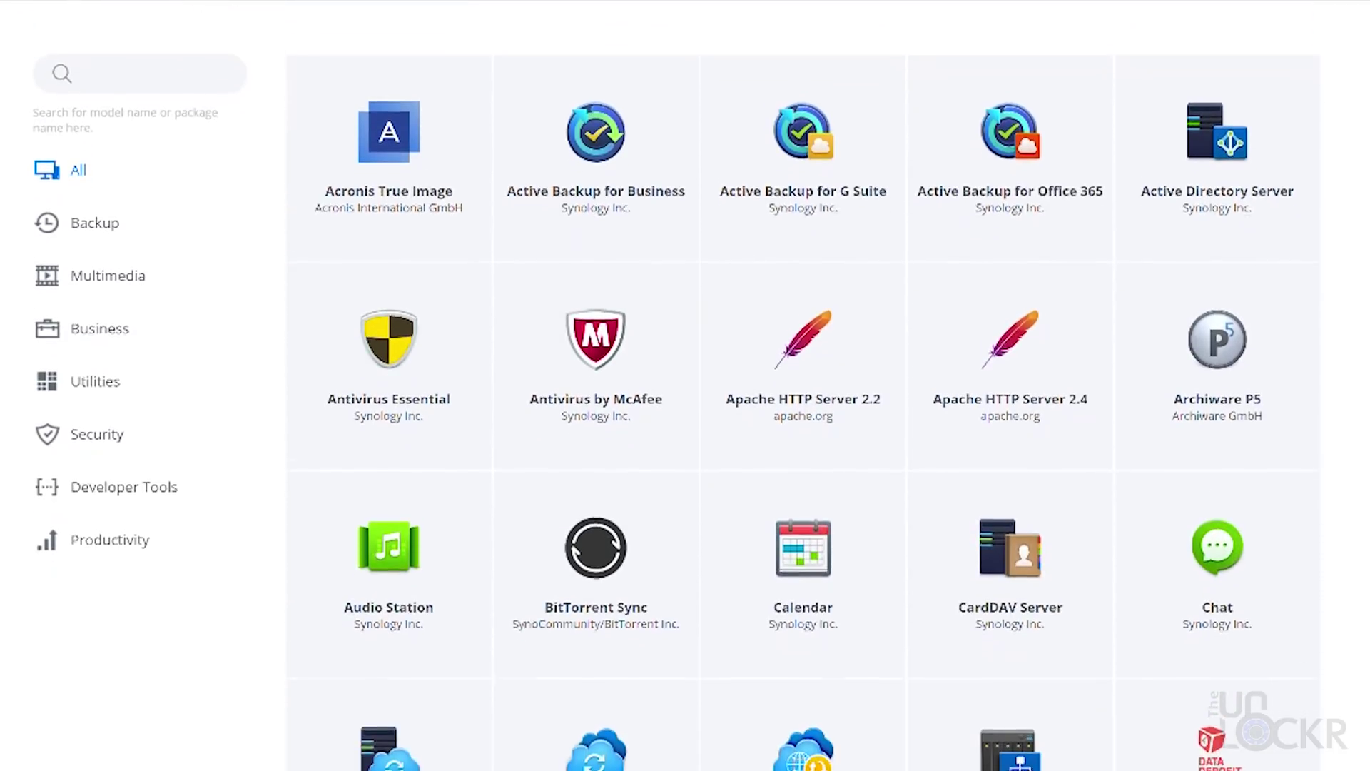
scroll(685, 385, down, 4)
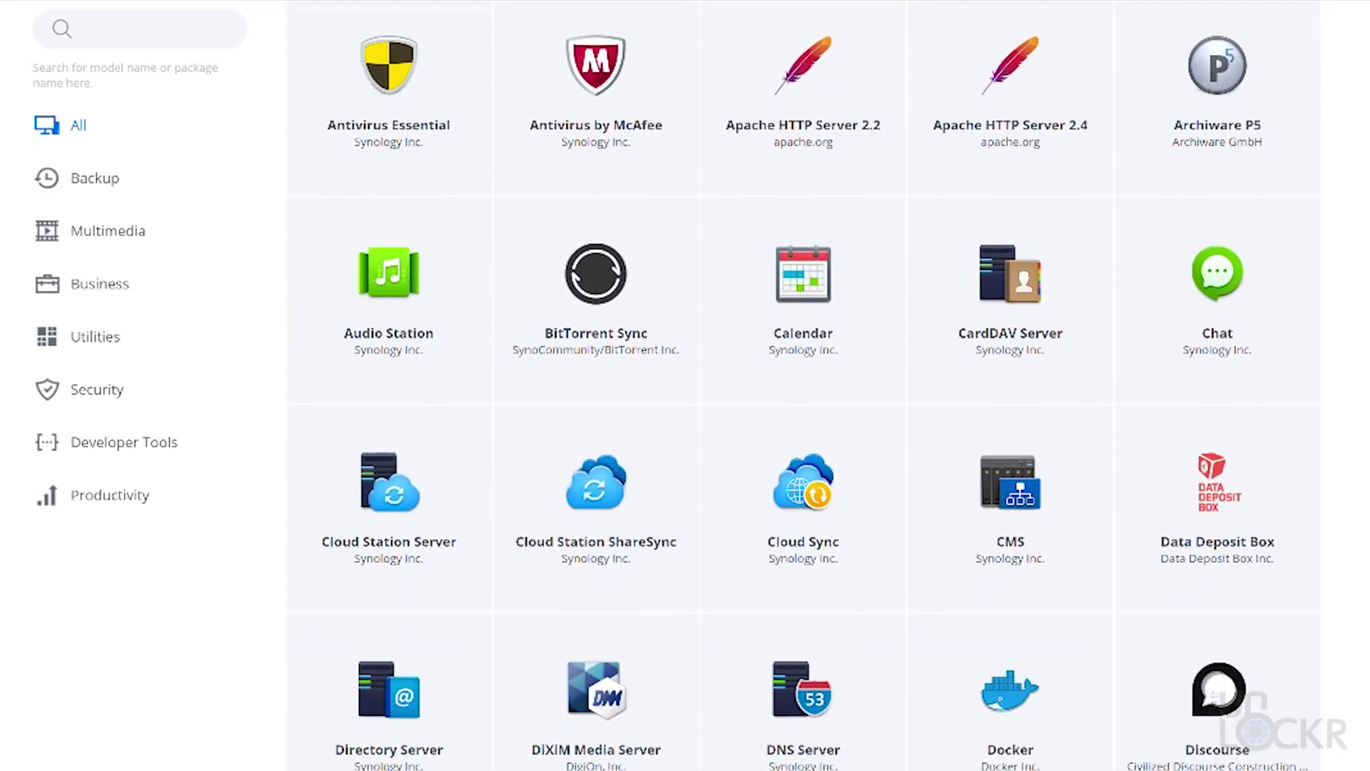
scroll(685, 386, down, 1)
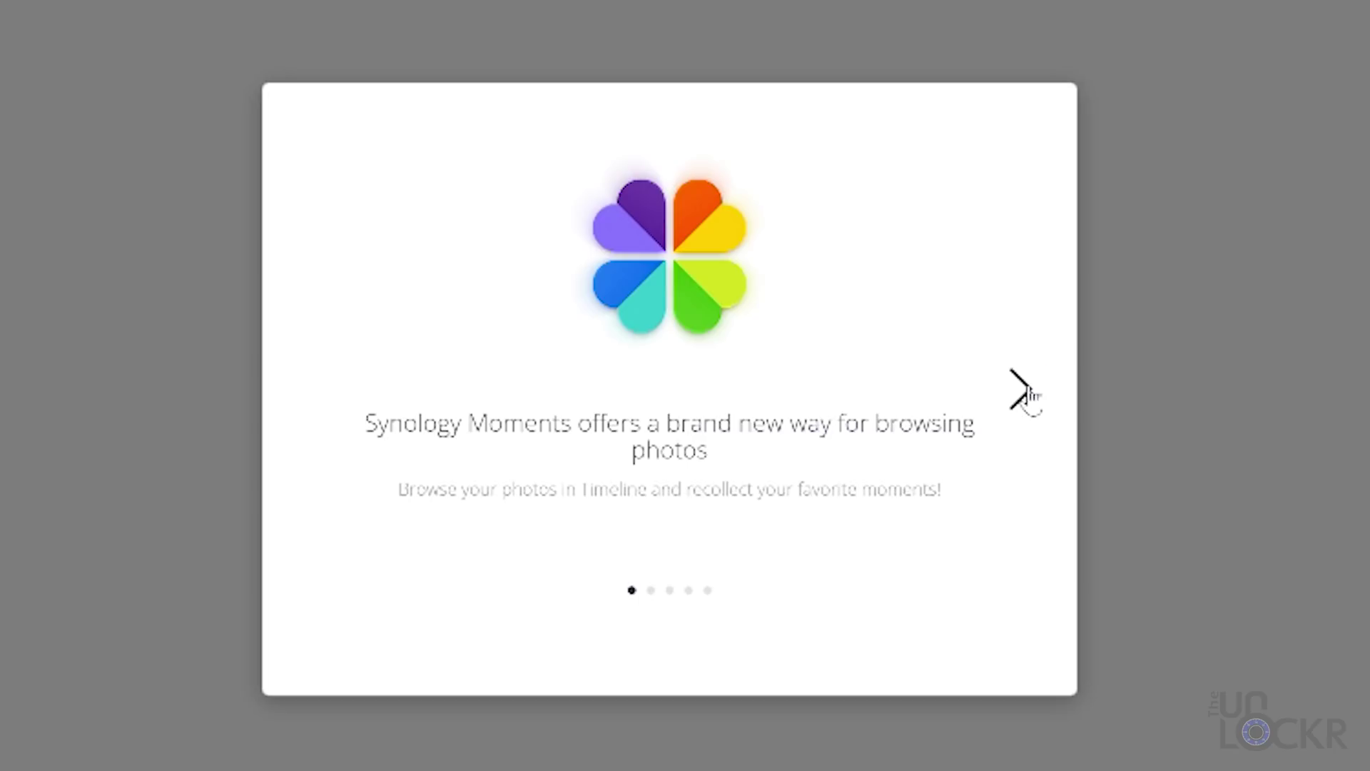
click(1022, 389)
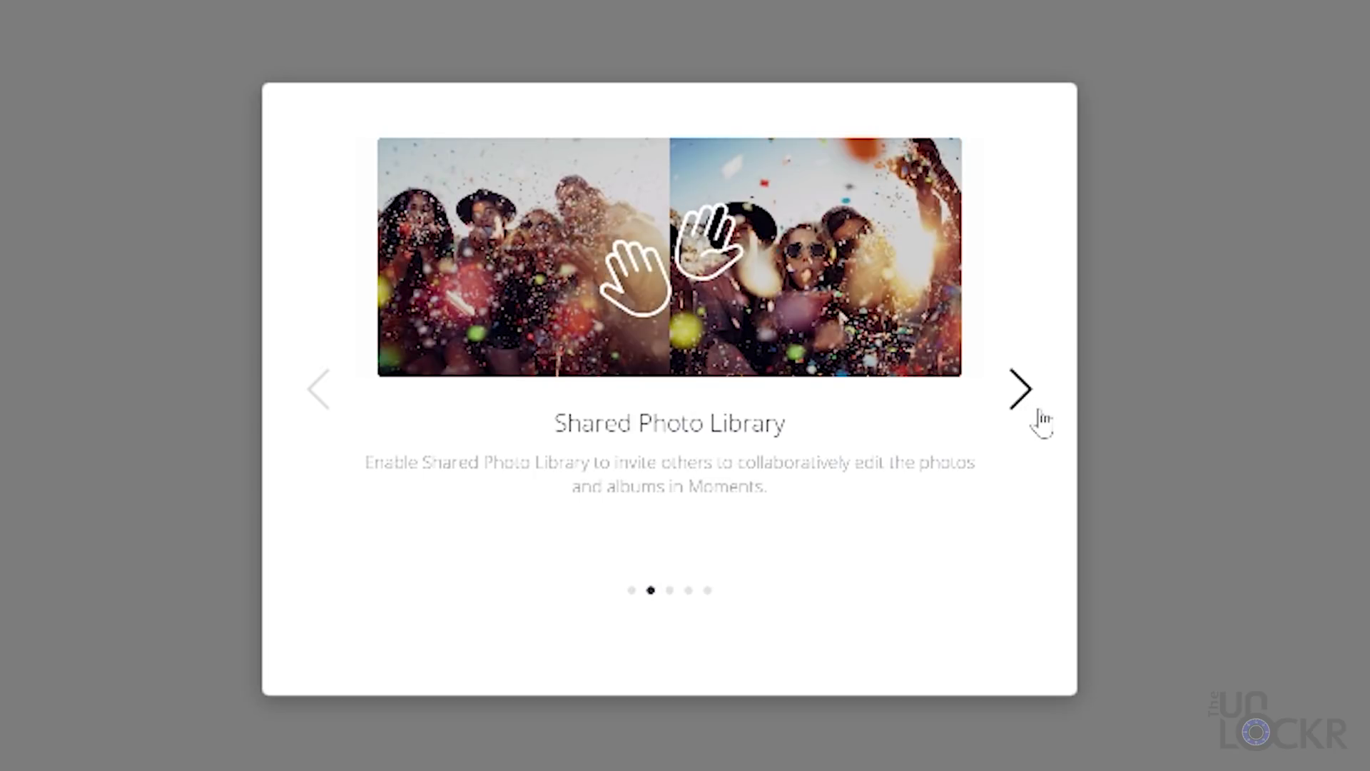
Advance the Moments intro from Shared Photo Library to the automatic photo organizing slide.
click(1040, 412)
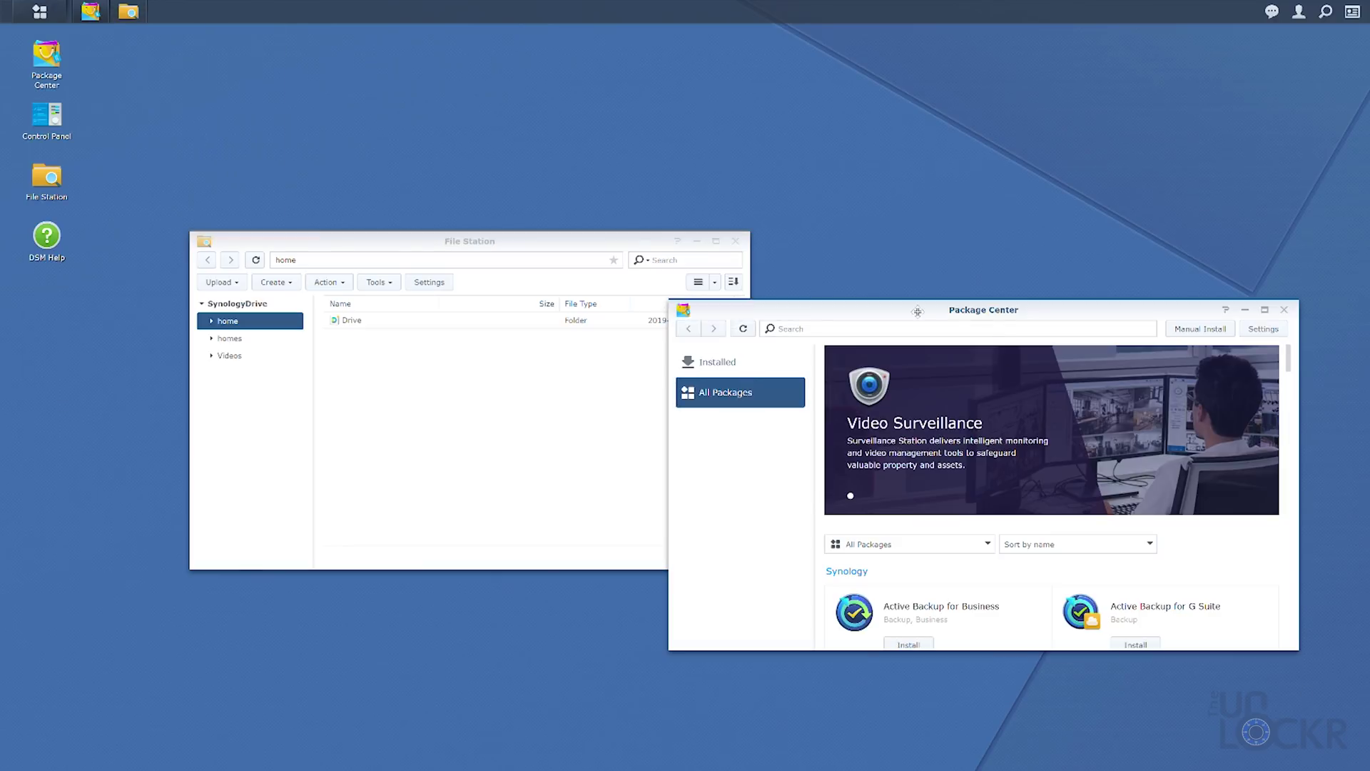
Drag the Package Center window to the top centre of the desktop.
drag(917, 312, 682, 78)
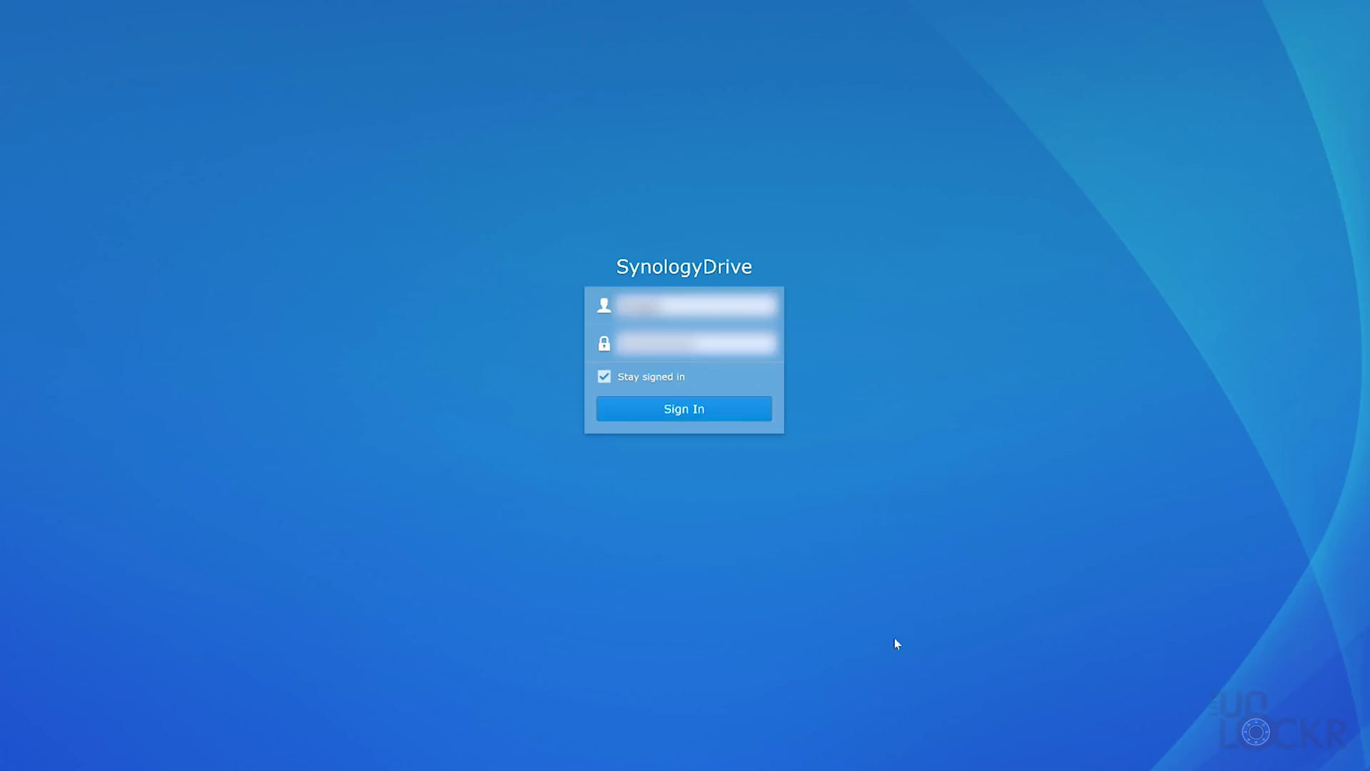
Sign in, check the 'drive' package details in Package Center, then launch Drive from the Main Menu.
click(707, 423)
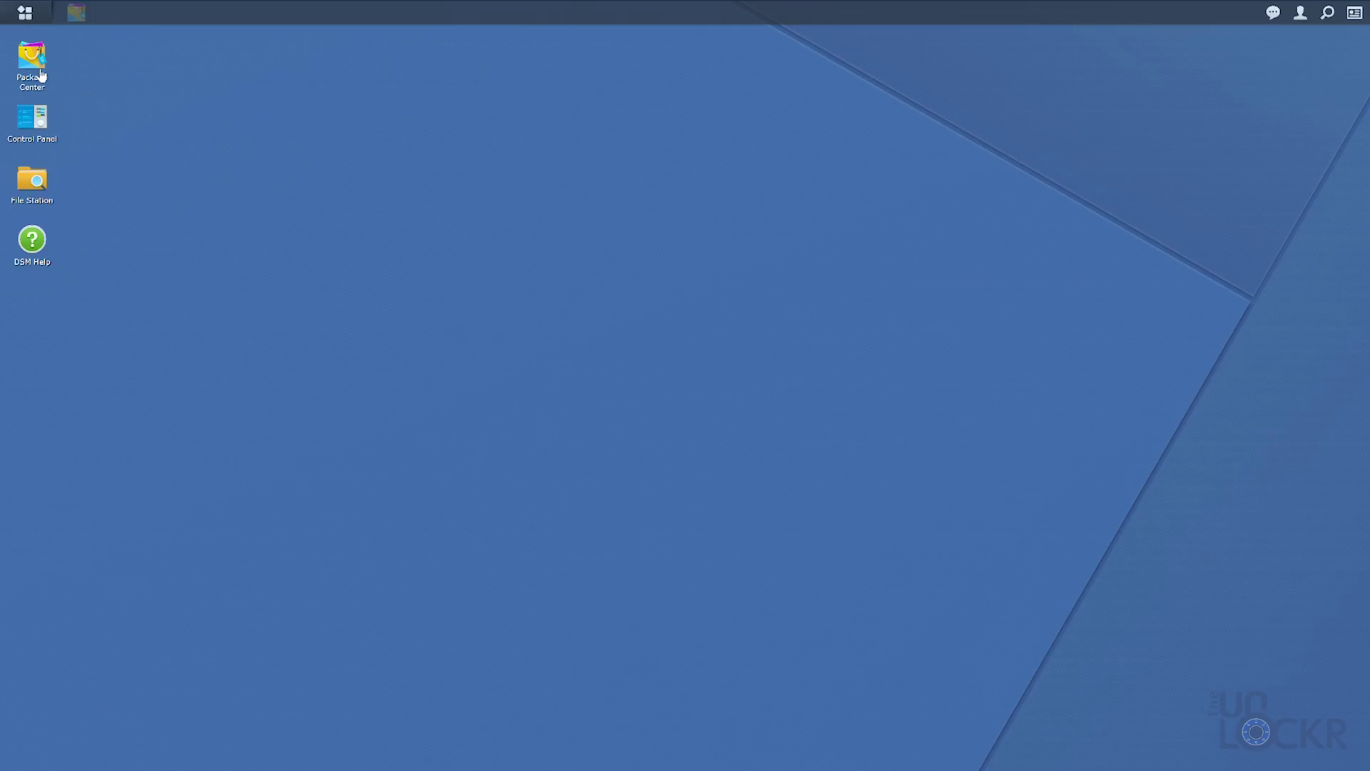
click(618, 98)
text(drive)
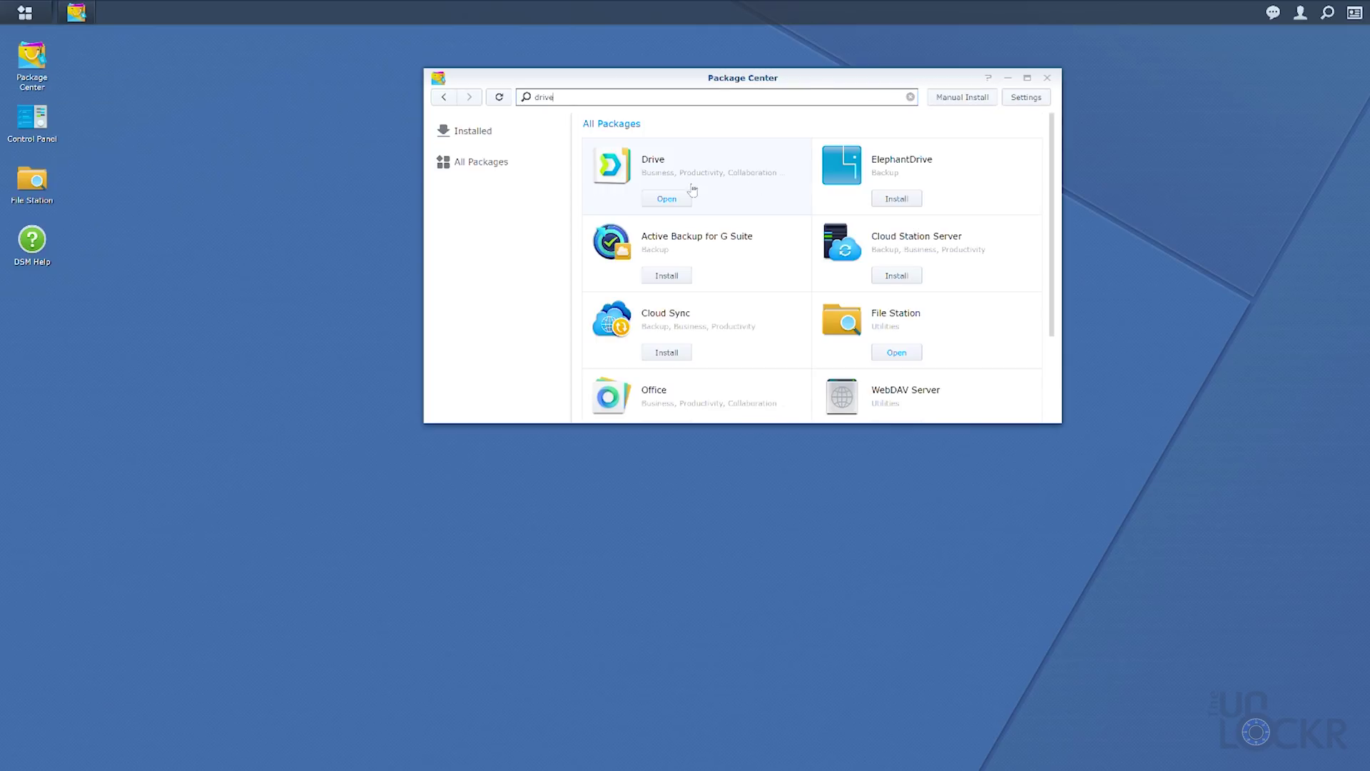
click(697, 184)
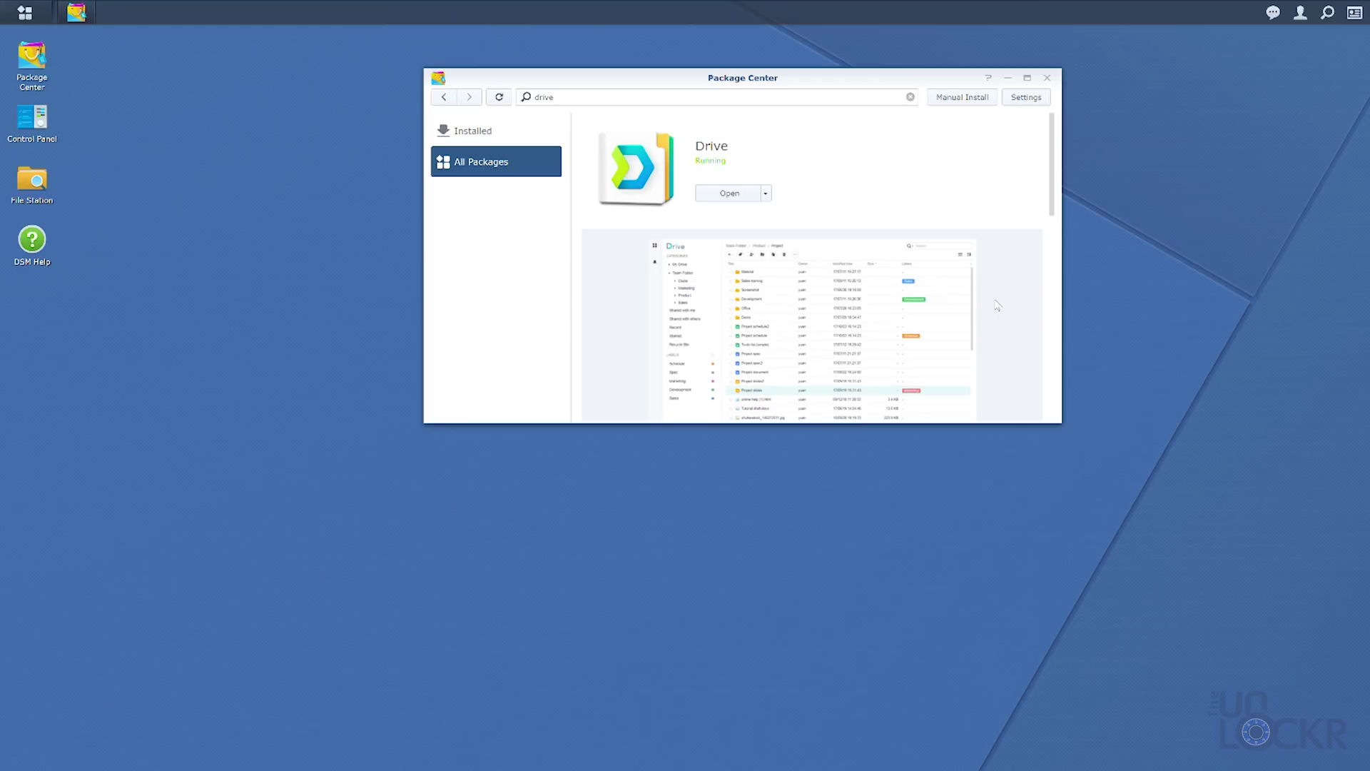
click(1047, 79)
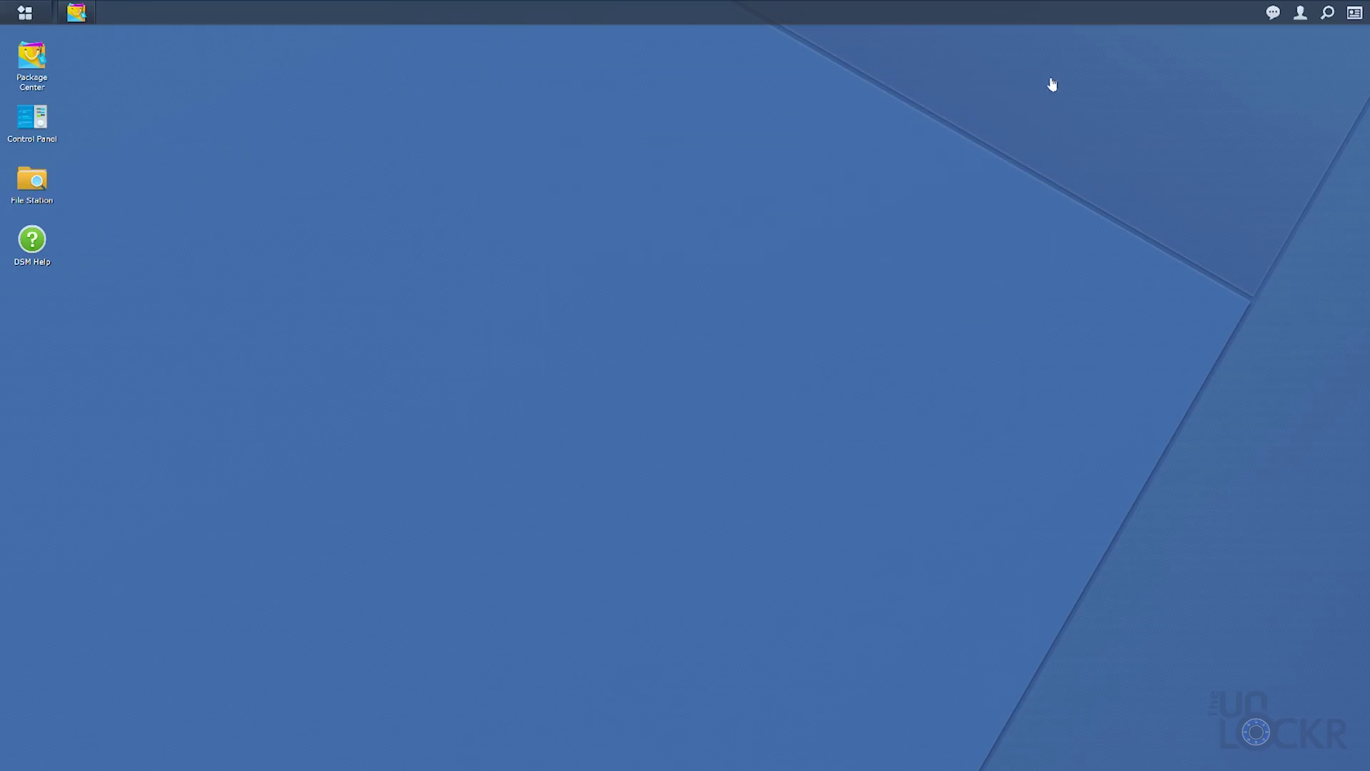
click(30, 21)
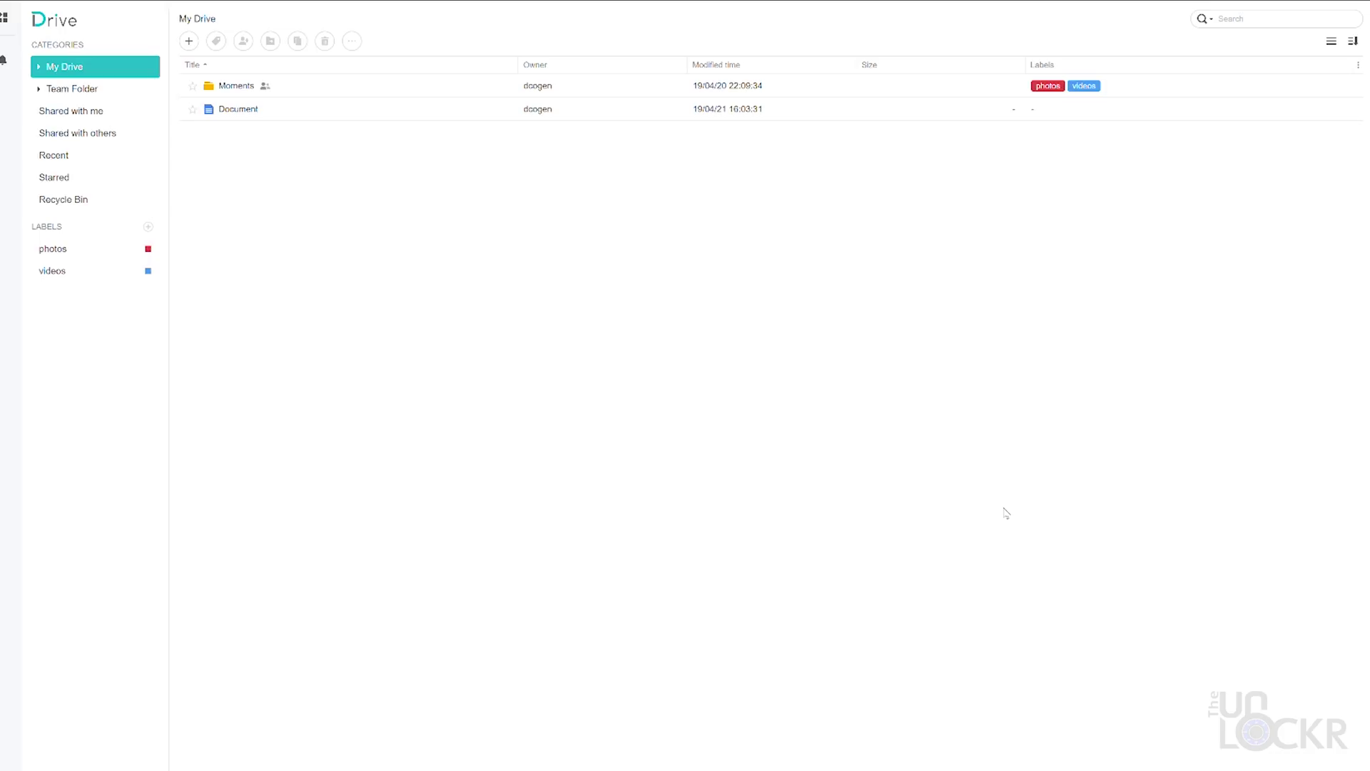
Give the Document file a green 'document' label and view its Advanced Protection Link sharing options.
click(189, 42)
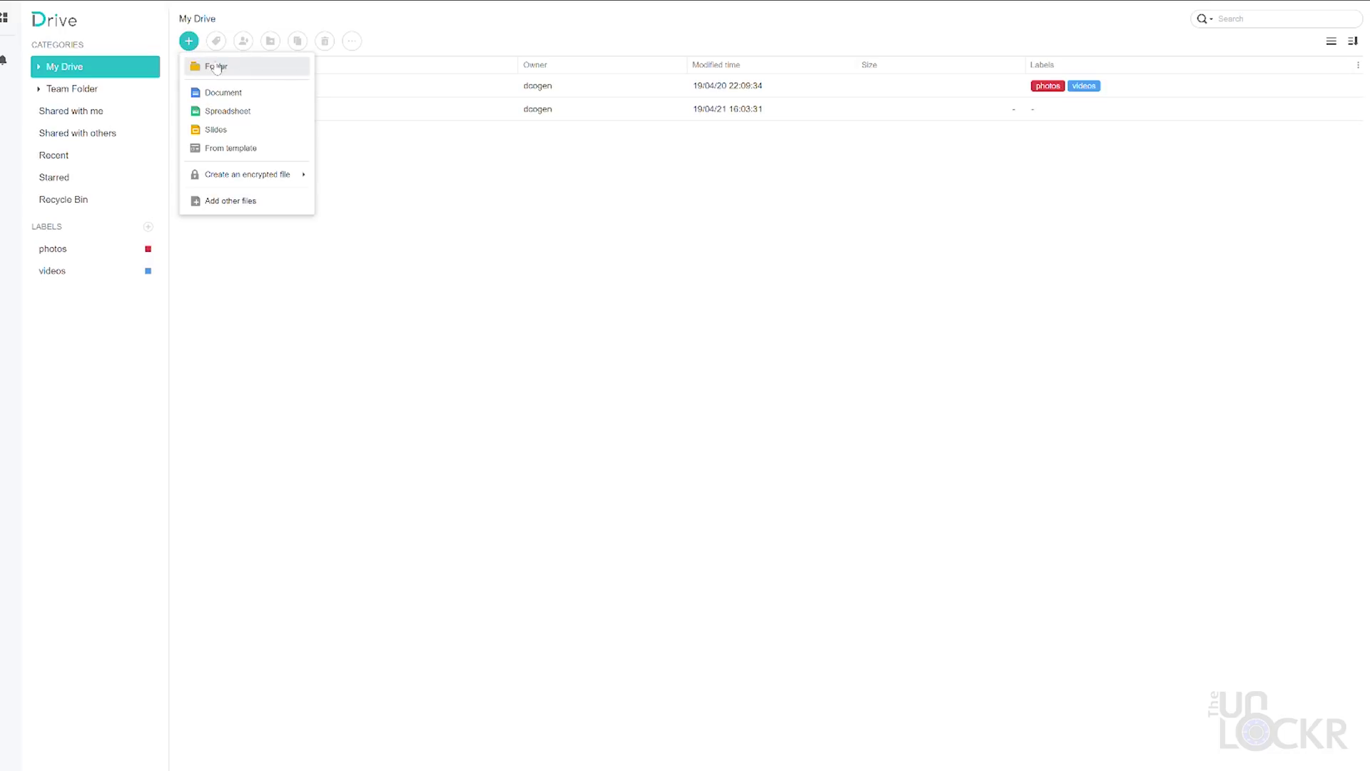
click(371, 109)
click(216, 43)
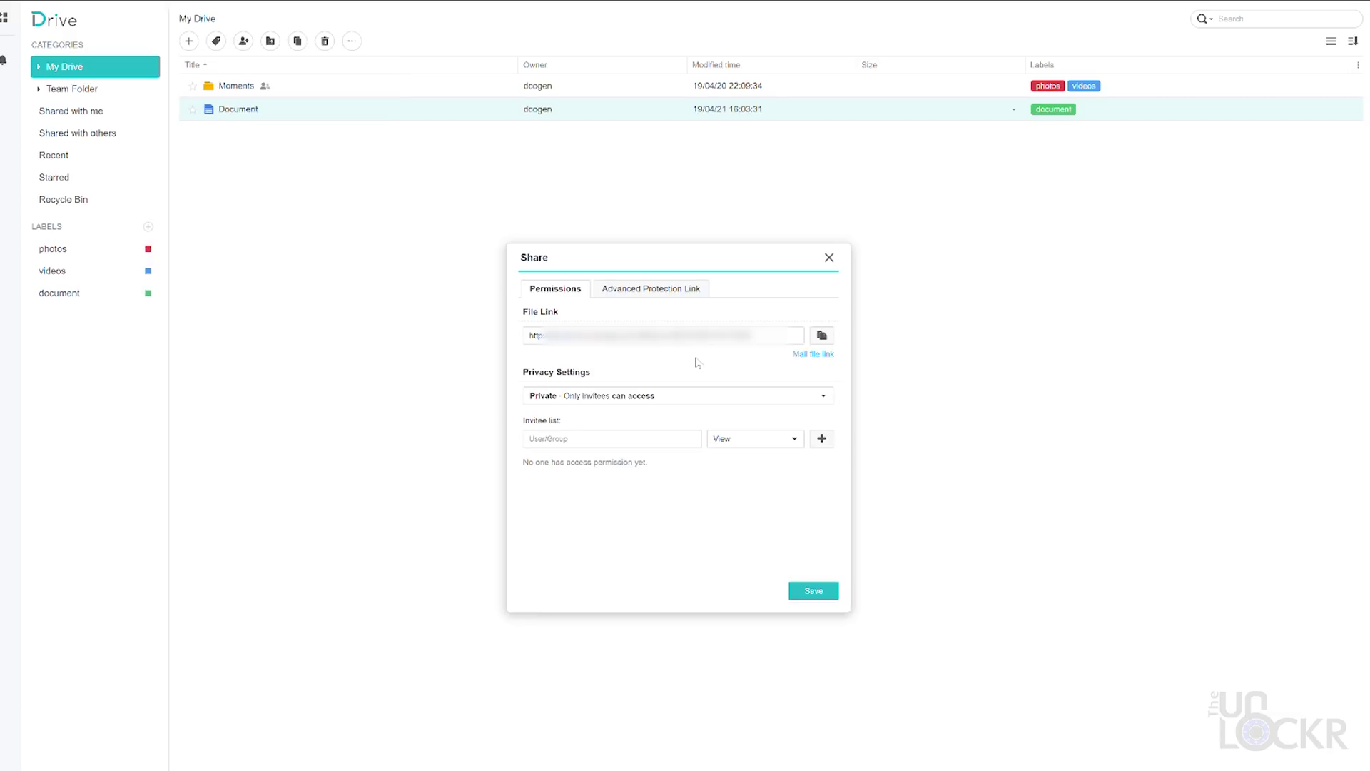
click(657, 289)
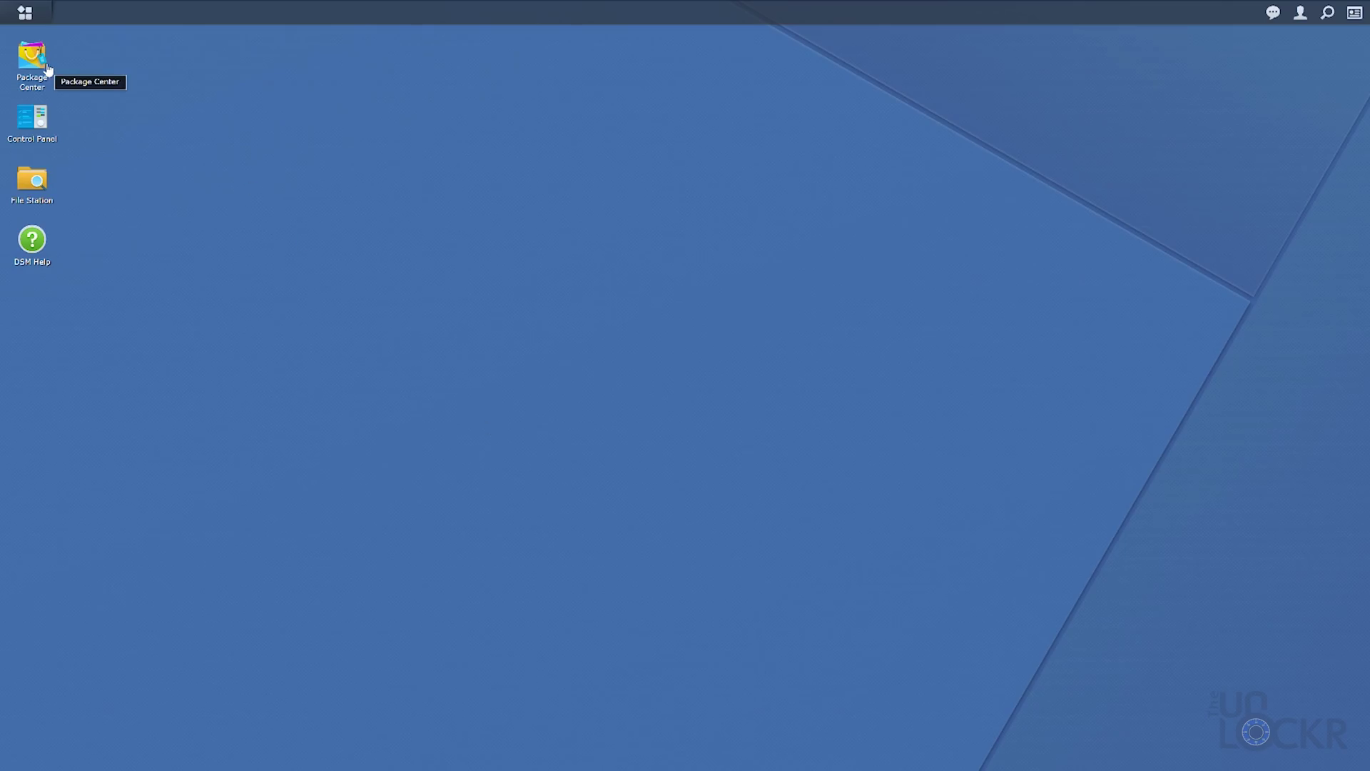
Search Package Center for 'moments', view its details, and launch Moments from the Main Menu.
click(48, 71)
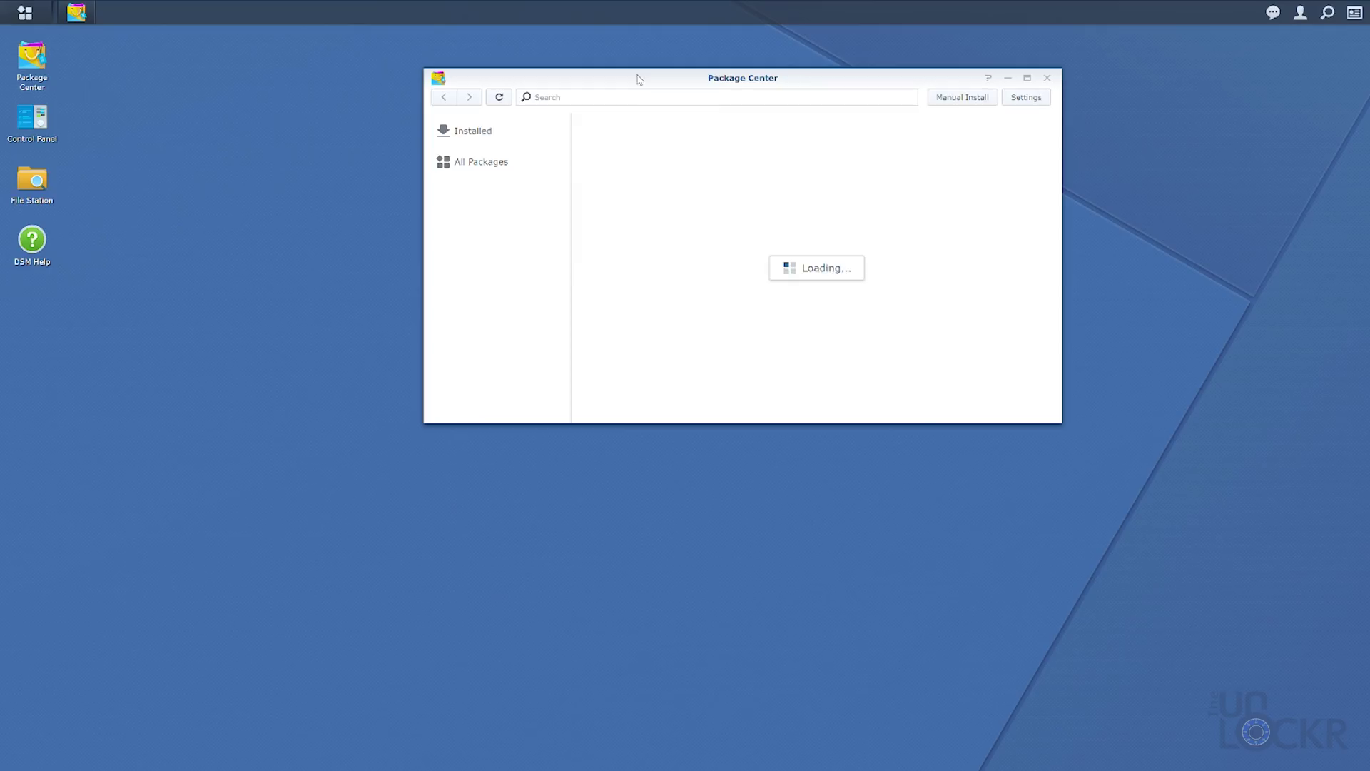
text(moments)
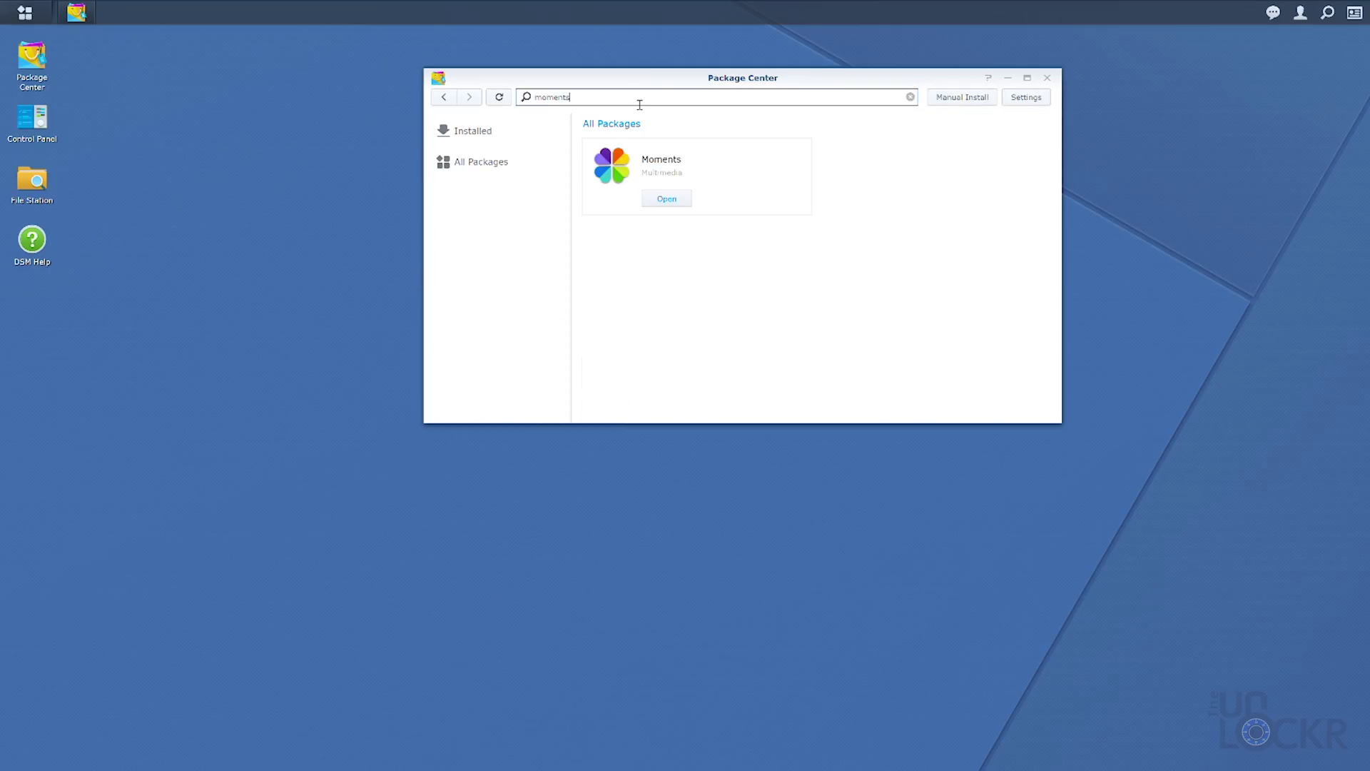
click(699, 162)
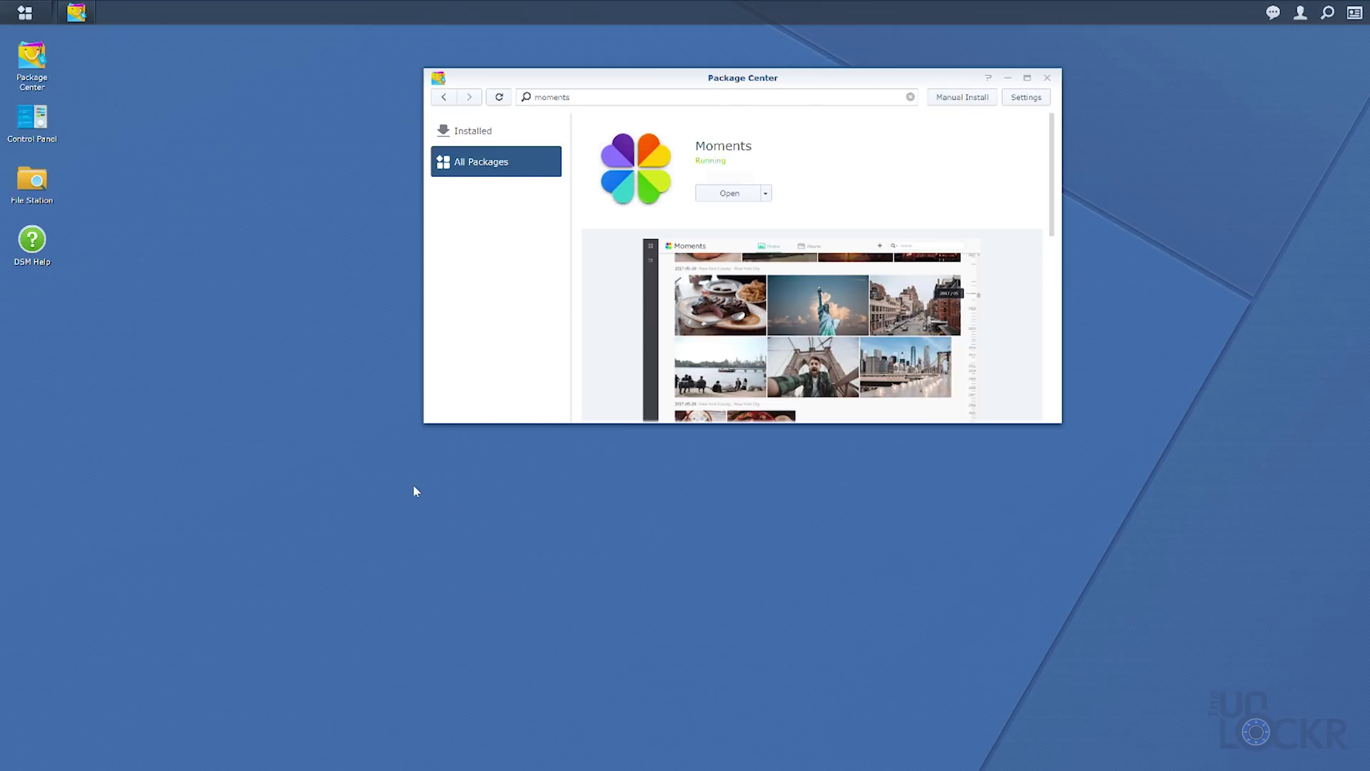
click(25, 12)
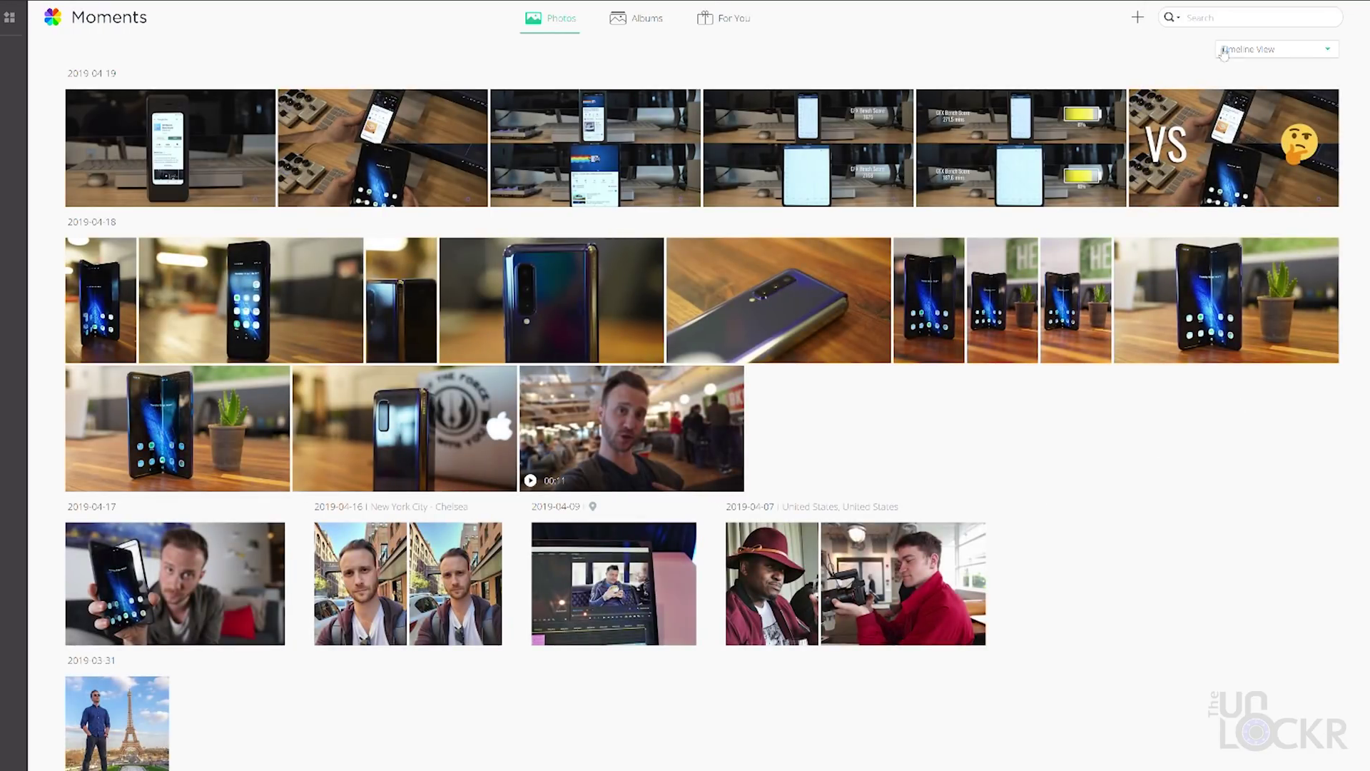
click(1138, 17)
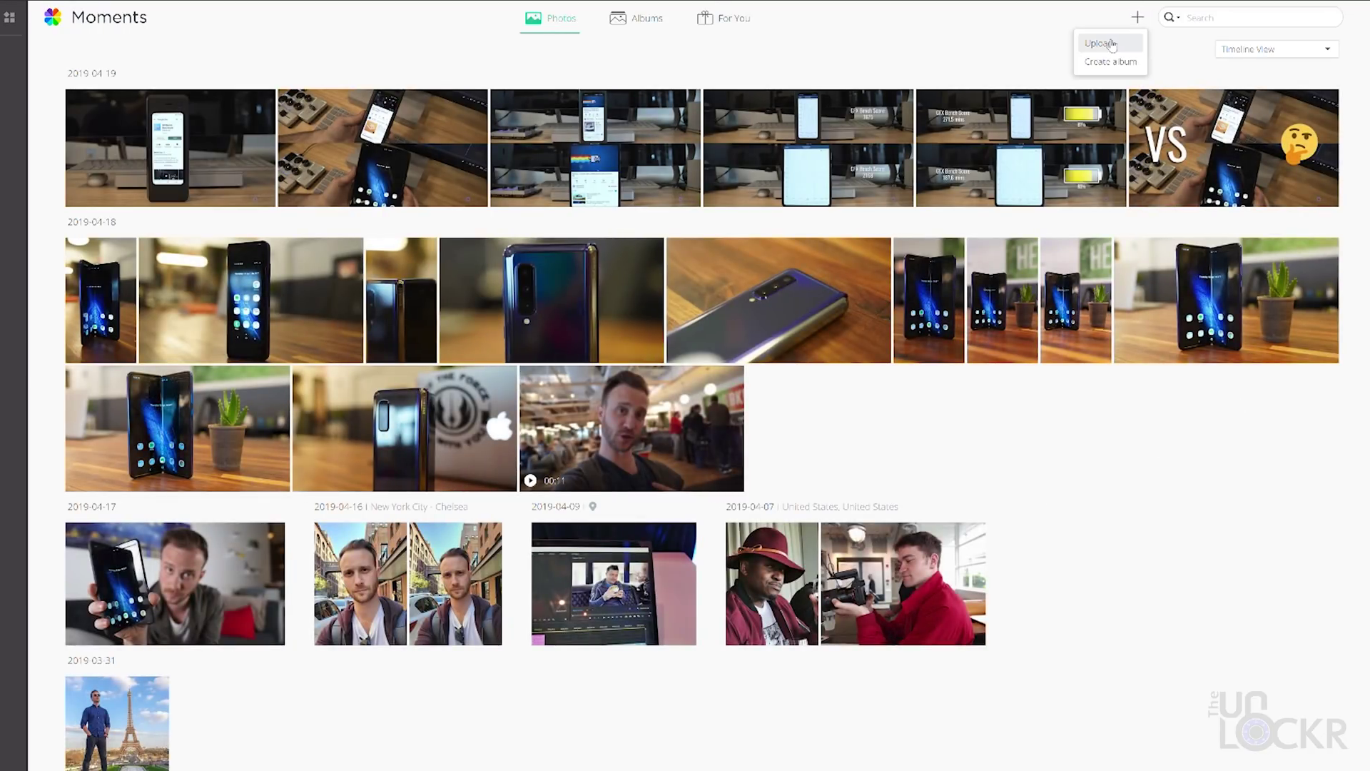
click(1111, 62)
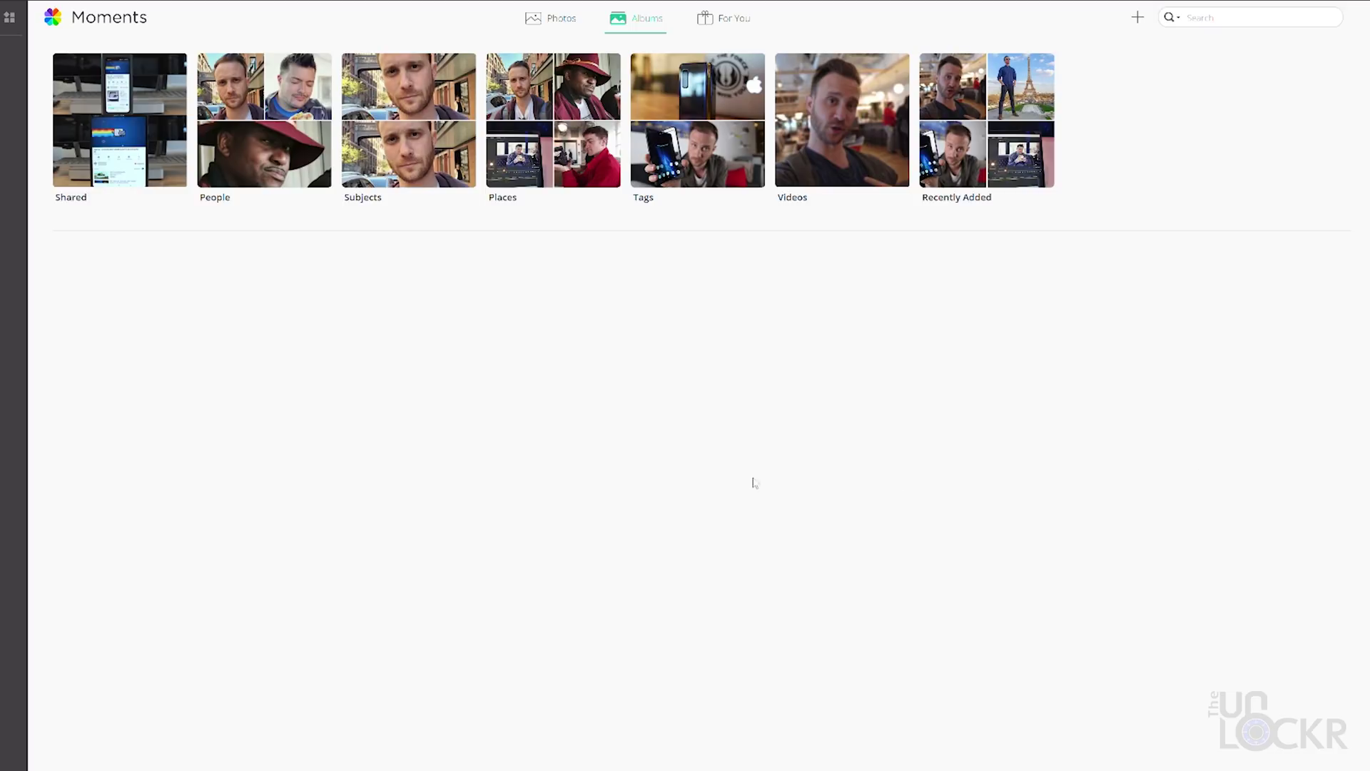
click(264, 120)
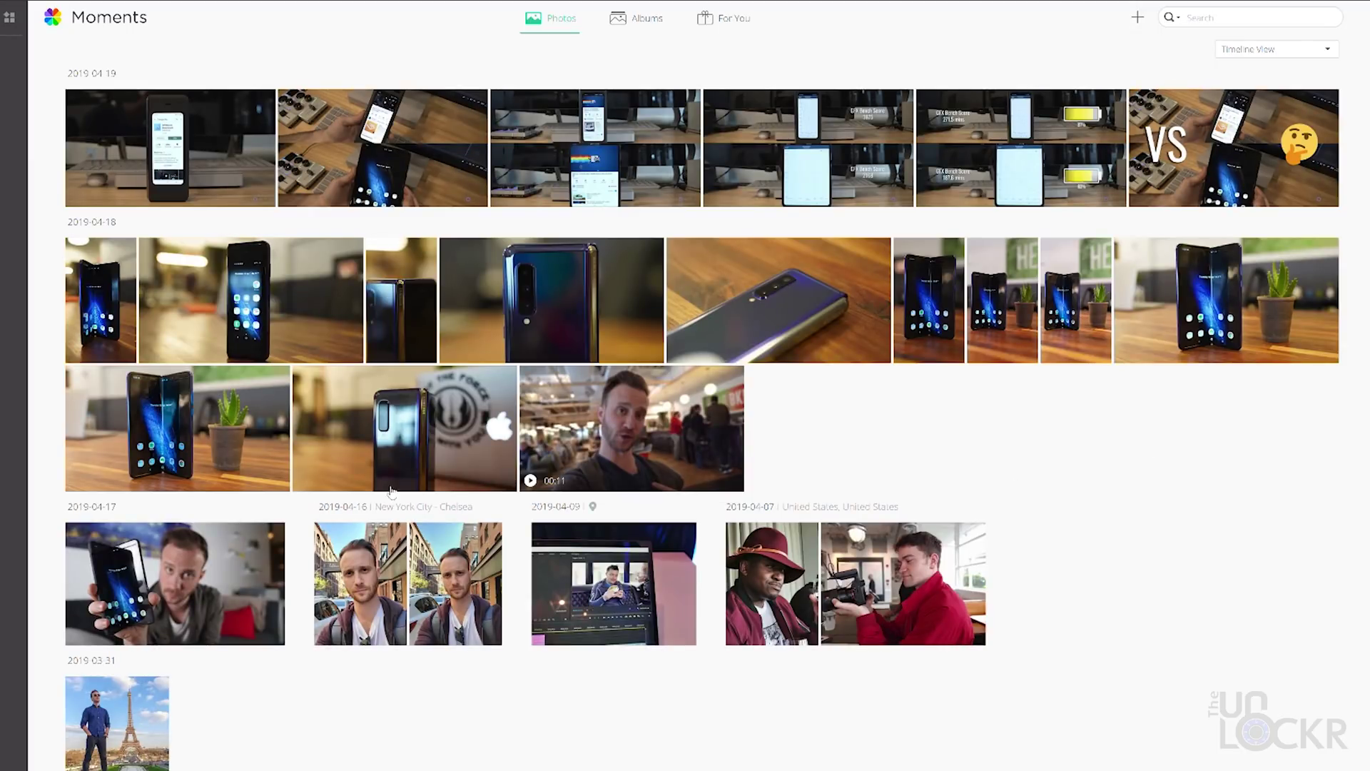
click(409, 430)
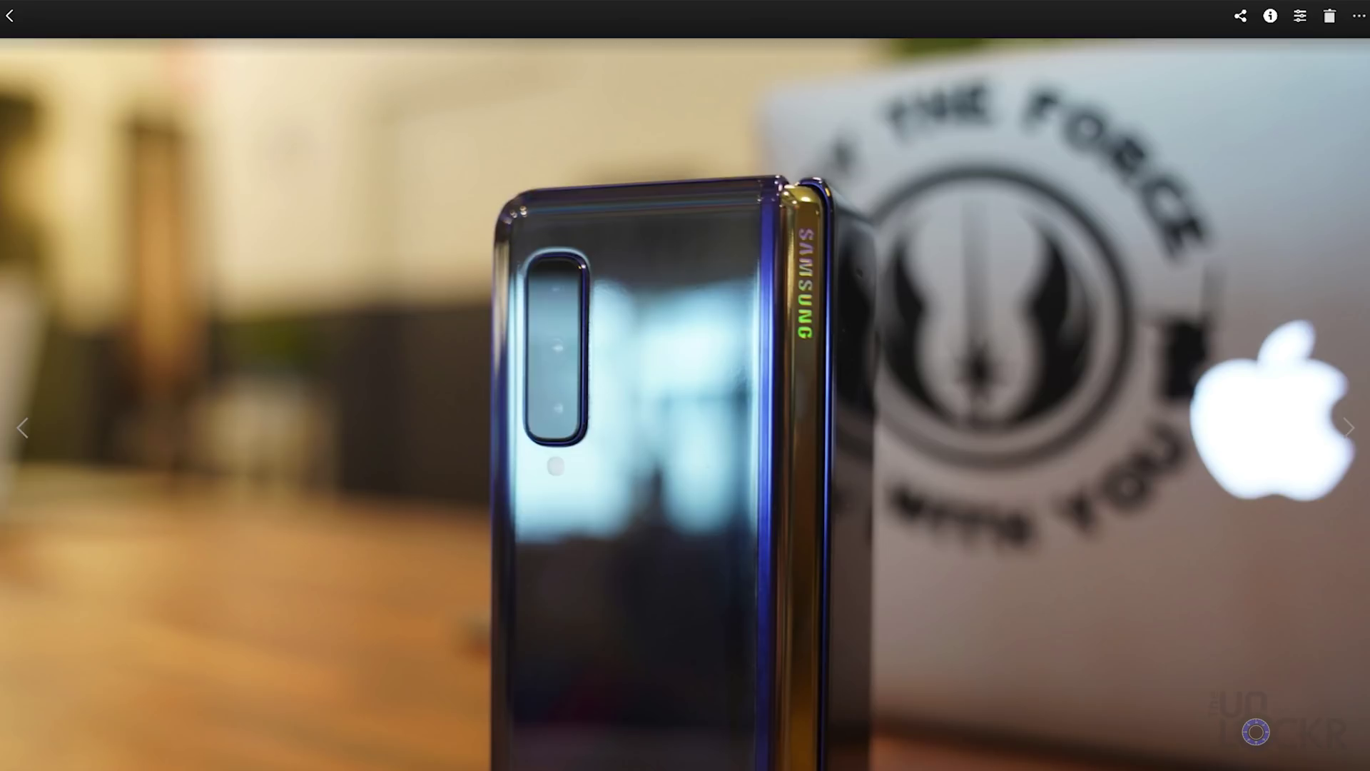
Open the phone photo in the editor and bring up its sharing options.
click(1298, 15)
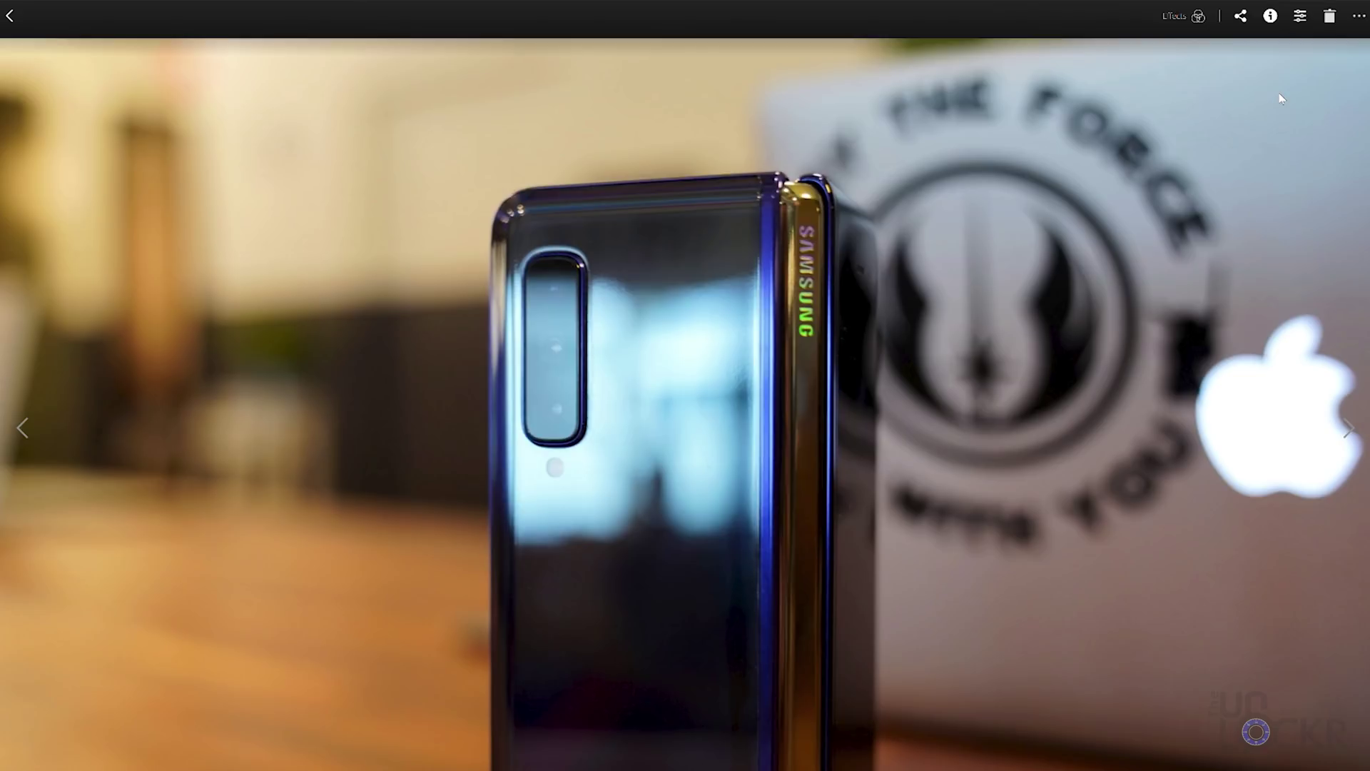
click(1239, 17)
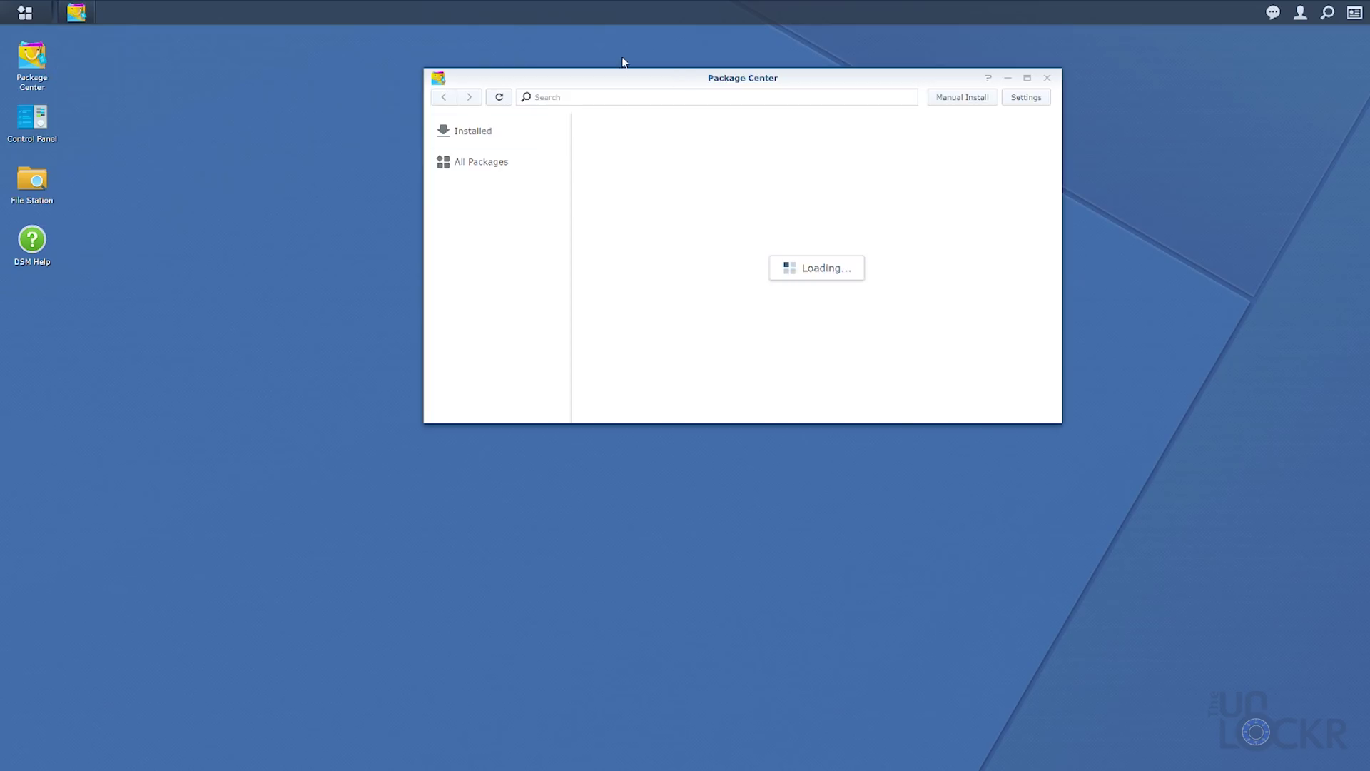
Search Package Center for 'office', then start a new Document from Drive's create menu.
click(587, 97)
text(office)
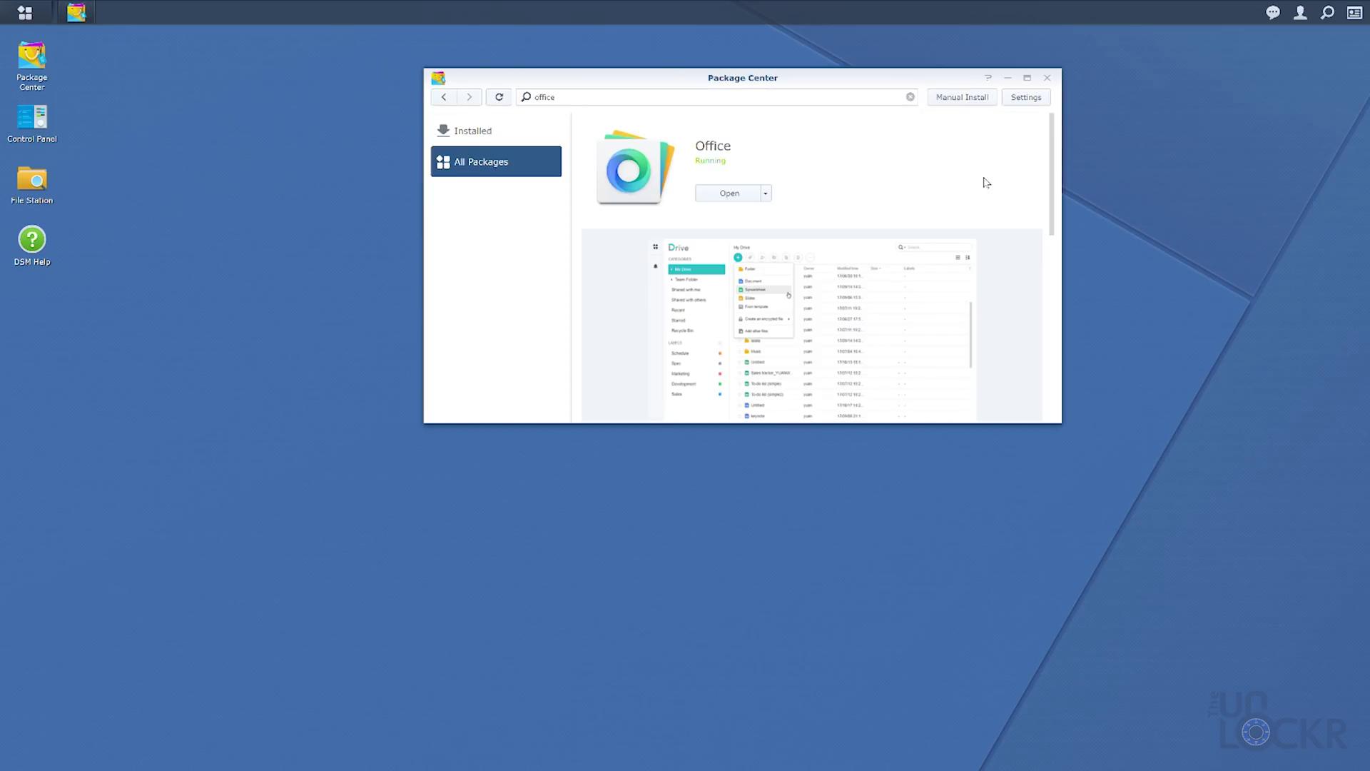
click(1048, 78)
click(38, 18)
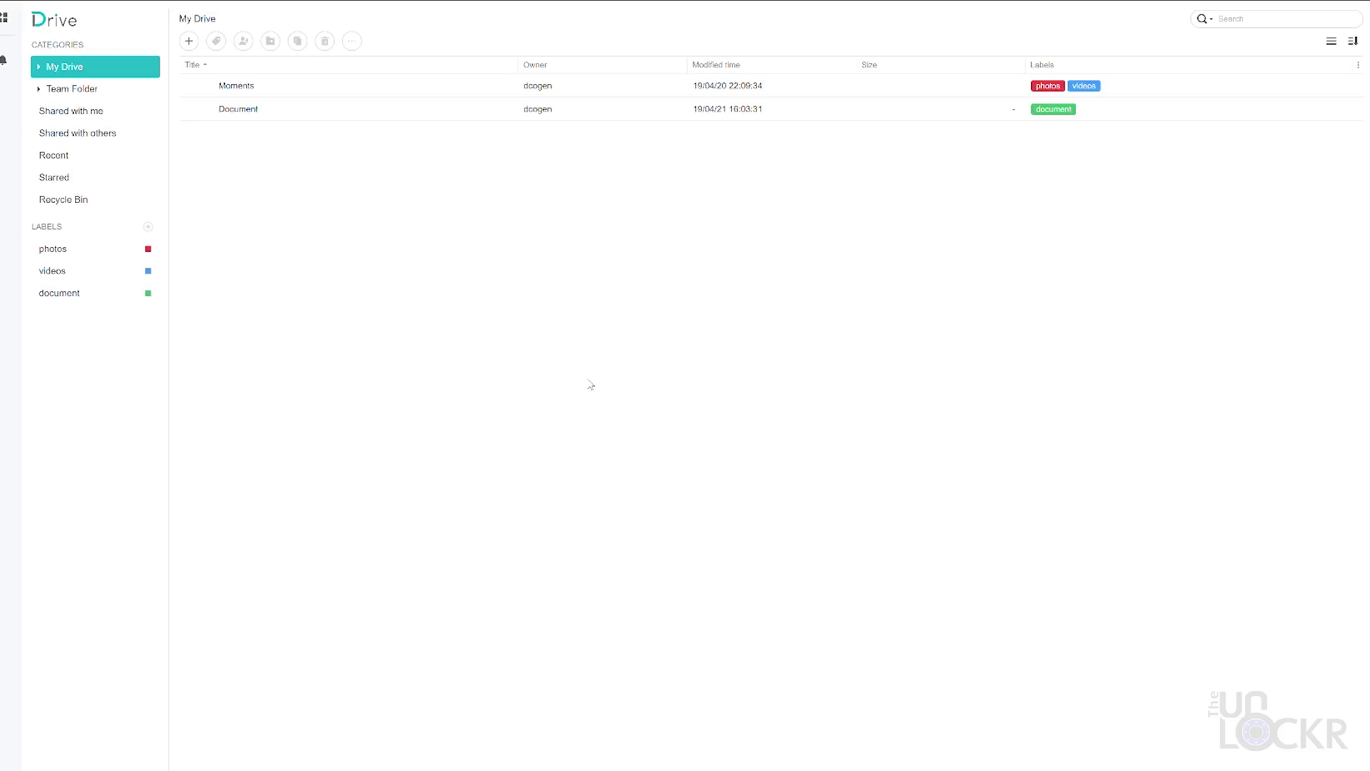
click(197, 42)
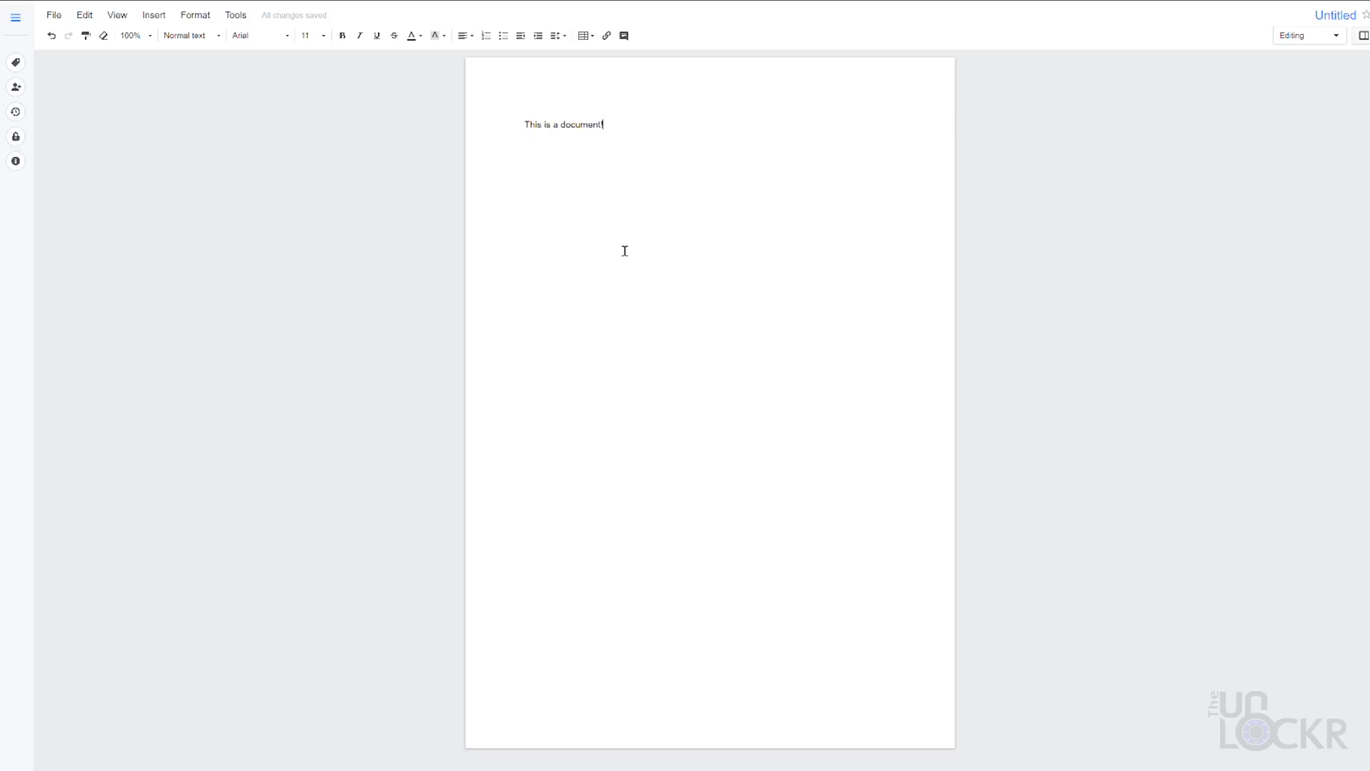
Make the line 'This is a document!' a bold, underlined Heading 1.
drag(663, 143, 235, 137)
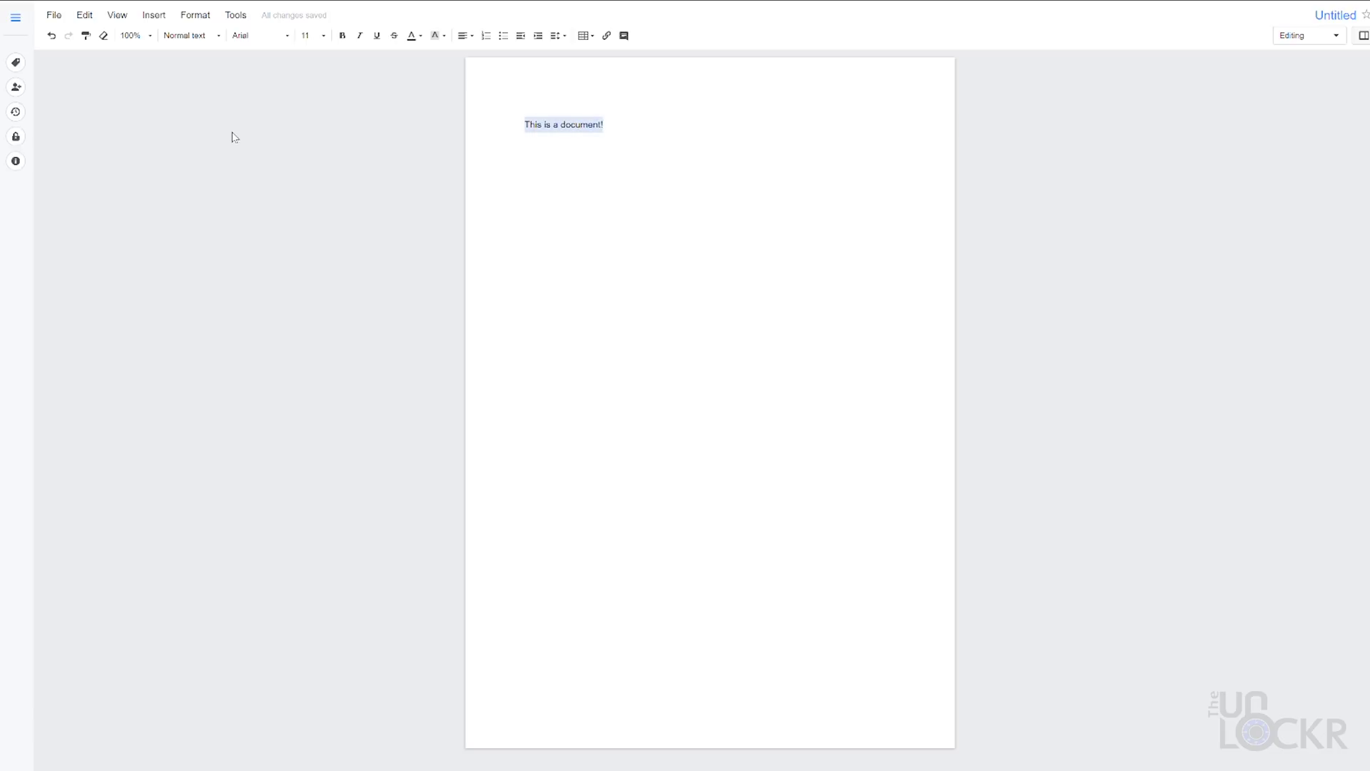
click(195, 16)
click(182, 35)
click(214, 68)
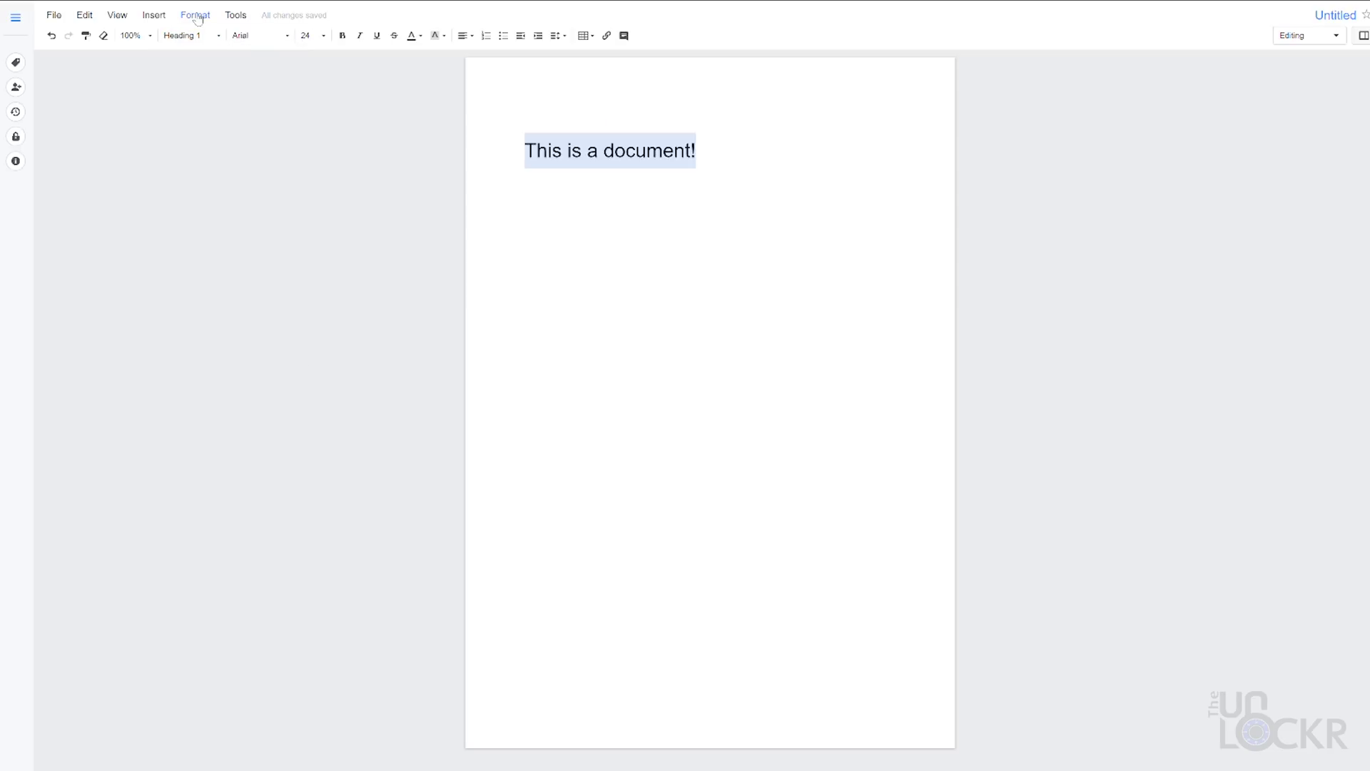
click(197, 15)
click(208, 38)
Tag the file with the 'document' label and bring up its sharing settings.
click(377, 35)
click(16, 62)
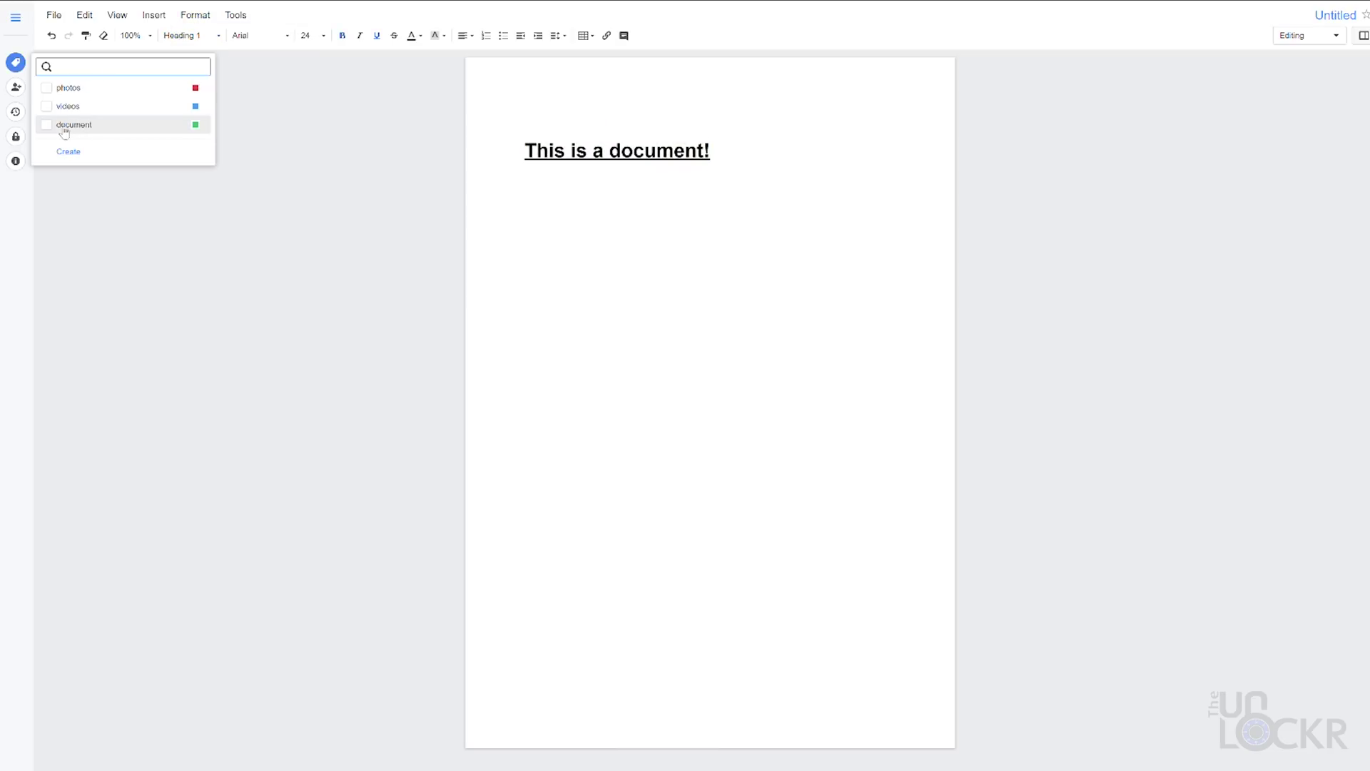
click(47, 125)
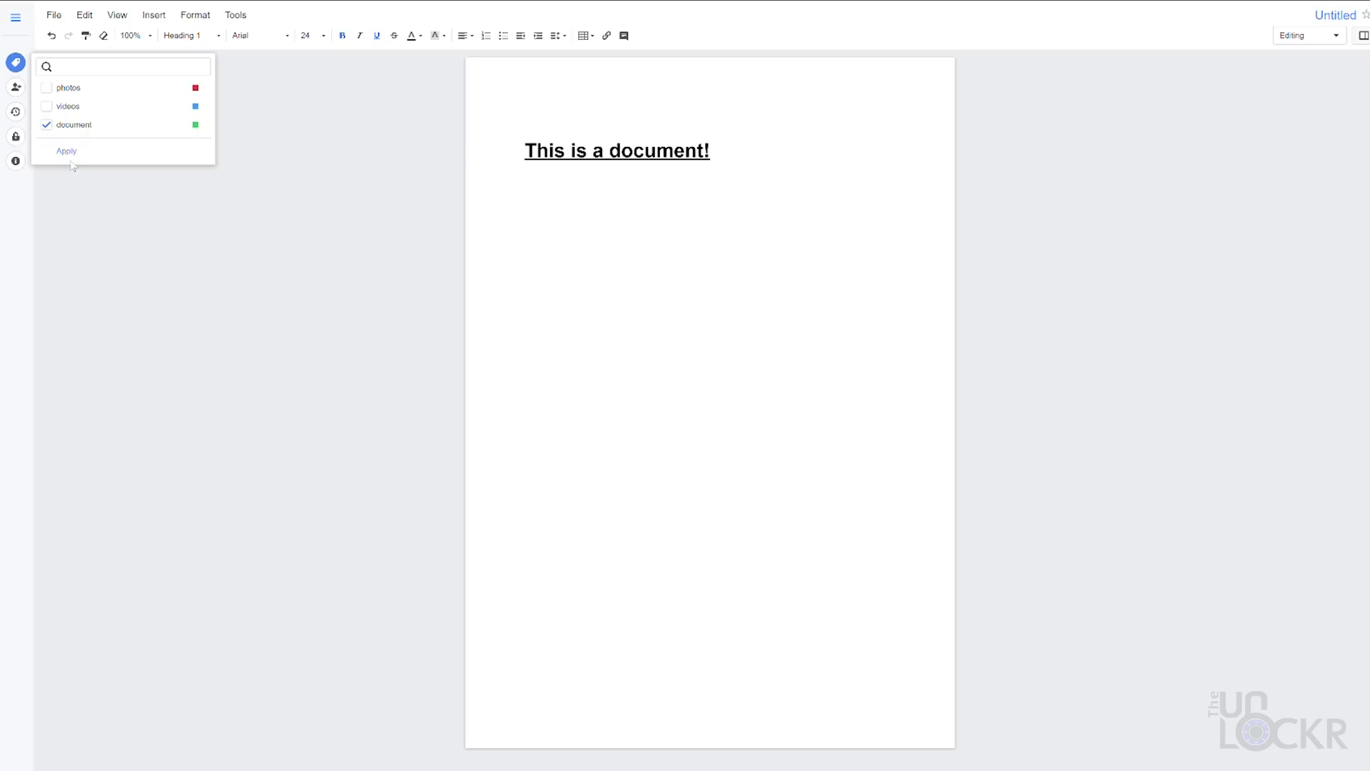
click(16, 87)
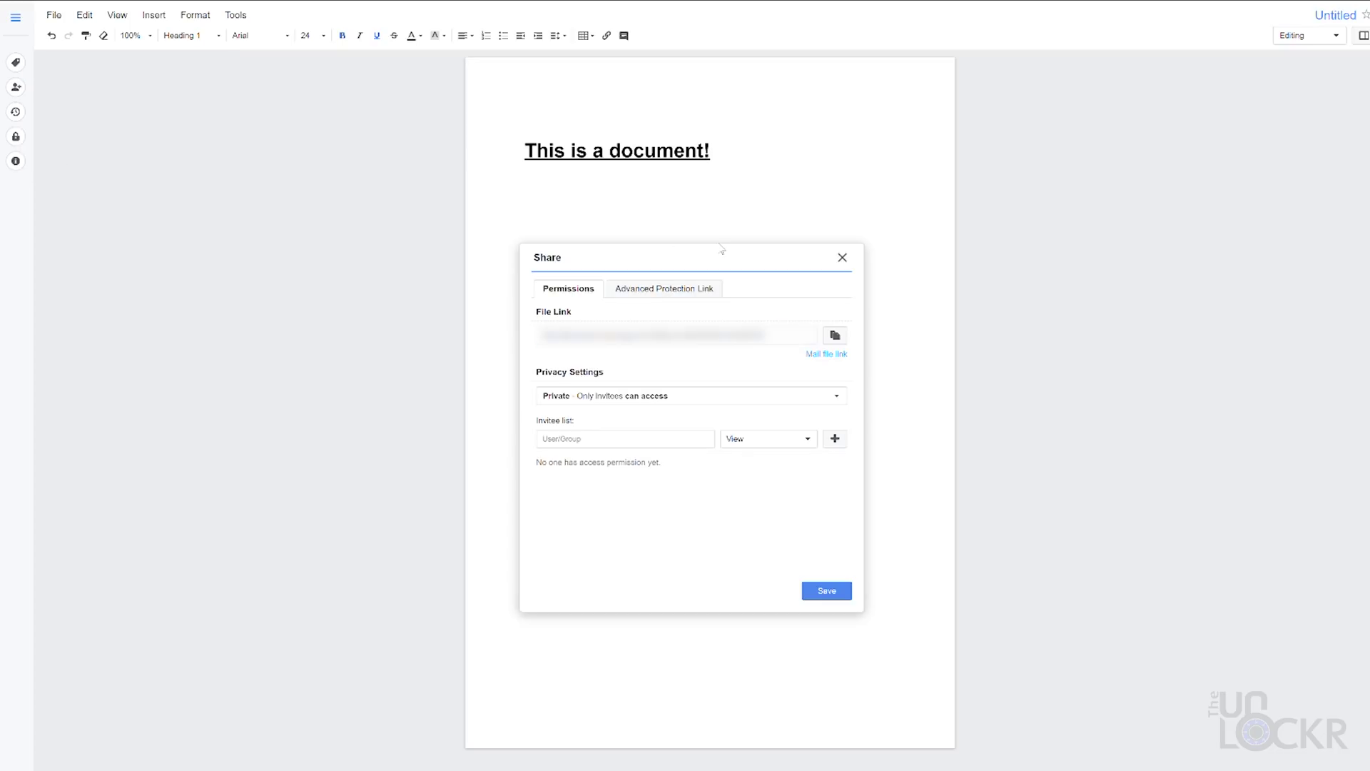
Dismiss the sharing settings and open the File Encryption password prompt.
key(Escape)
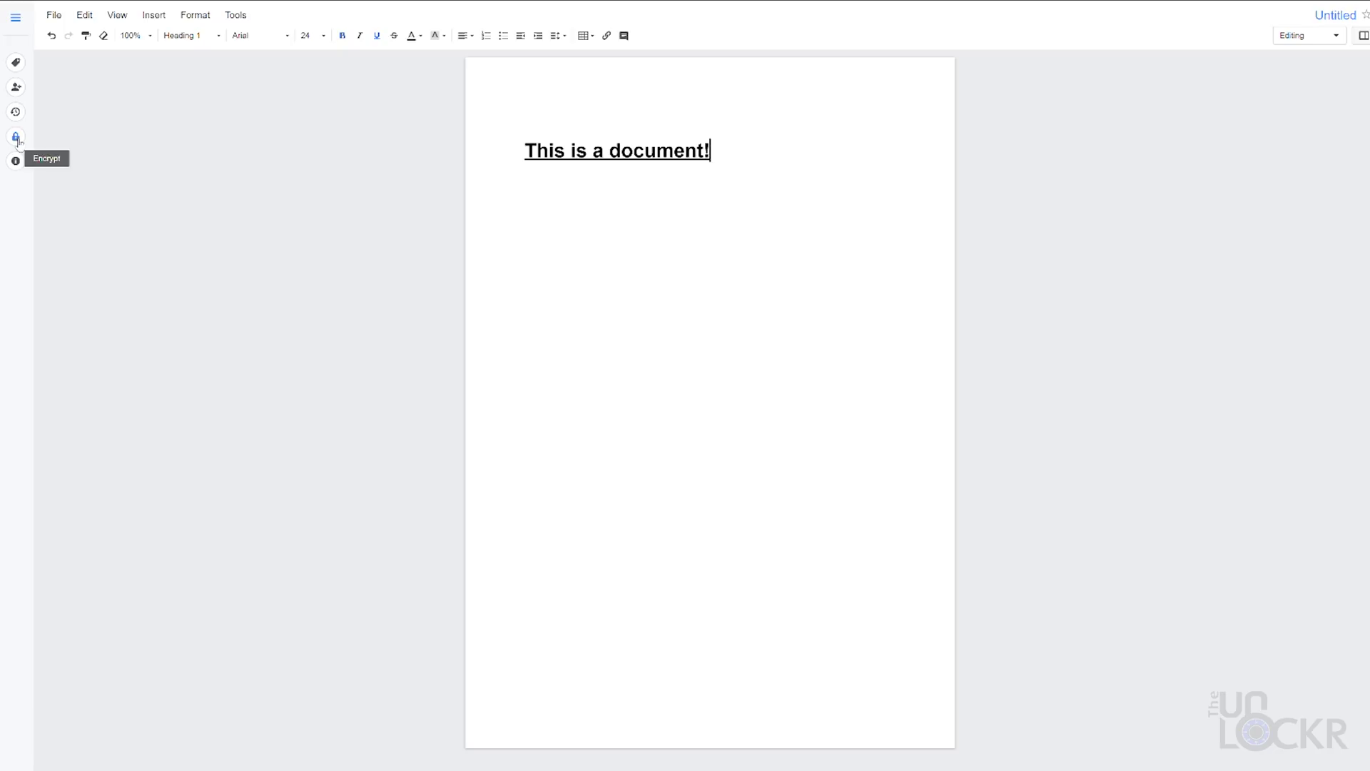
click(16, 137)
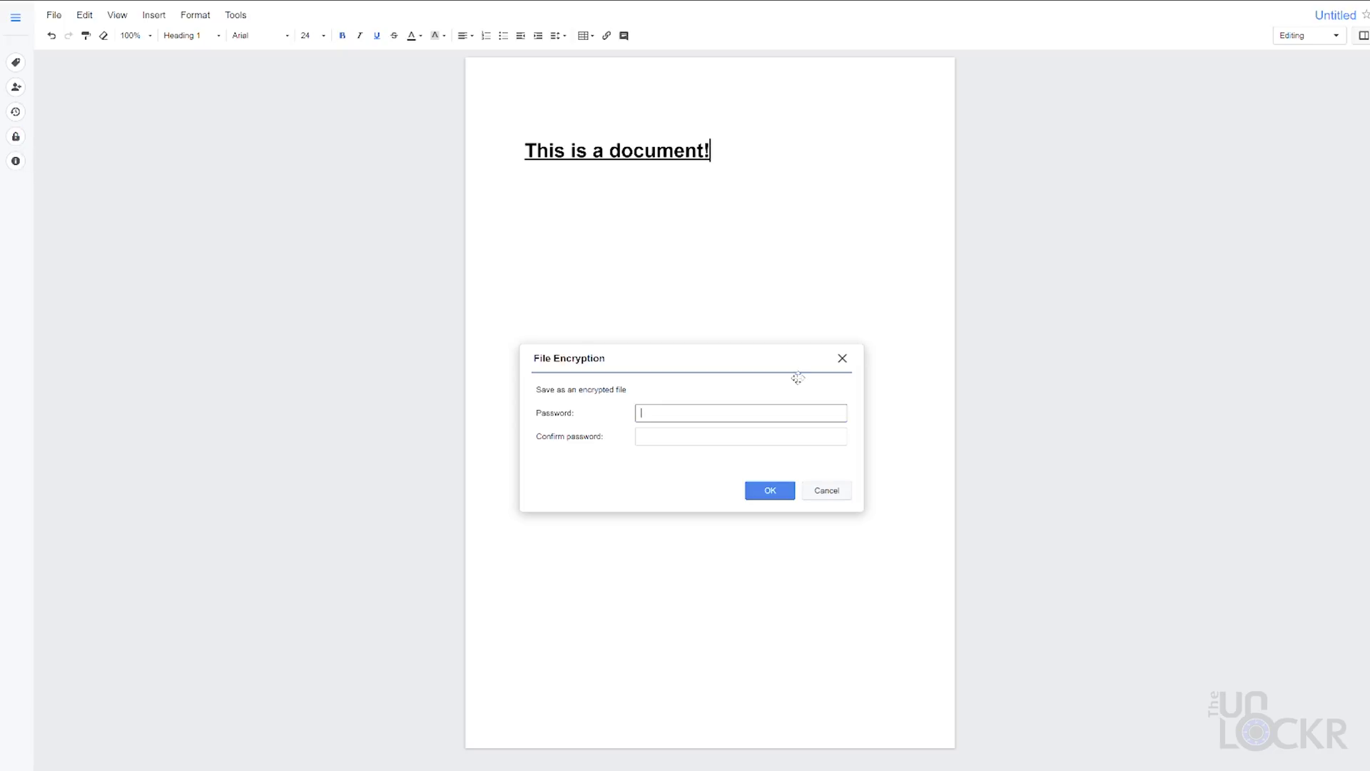